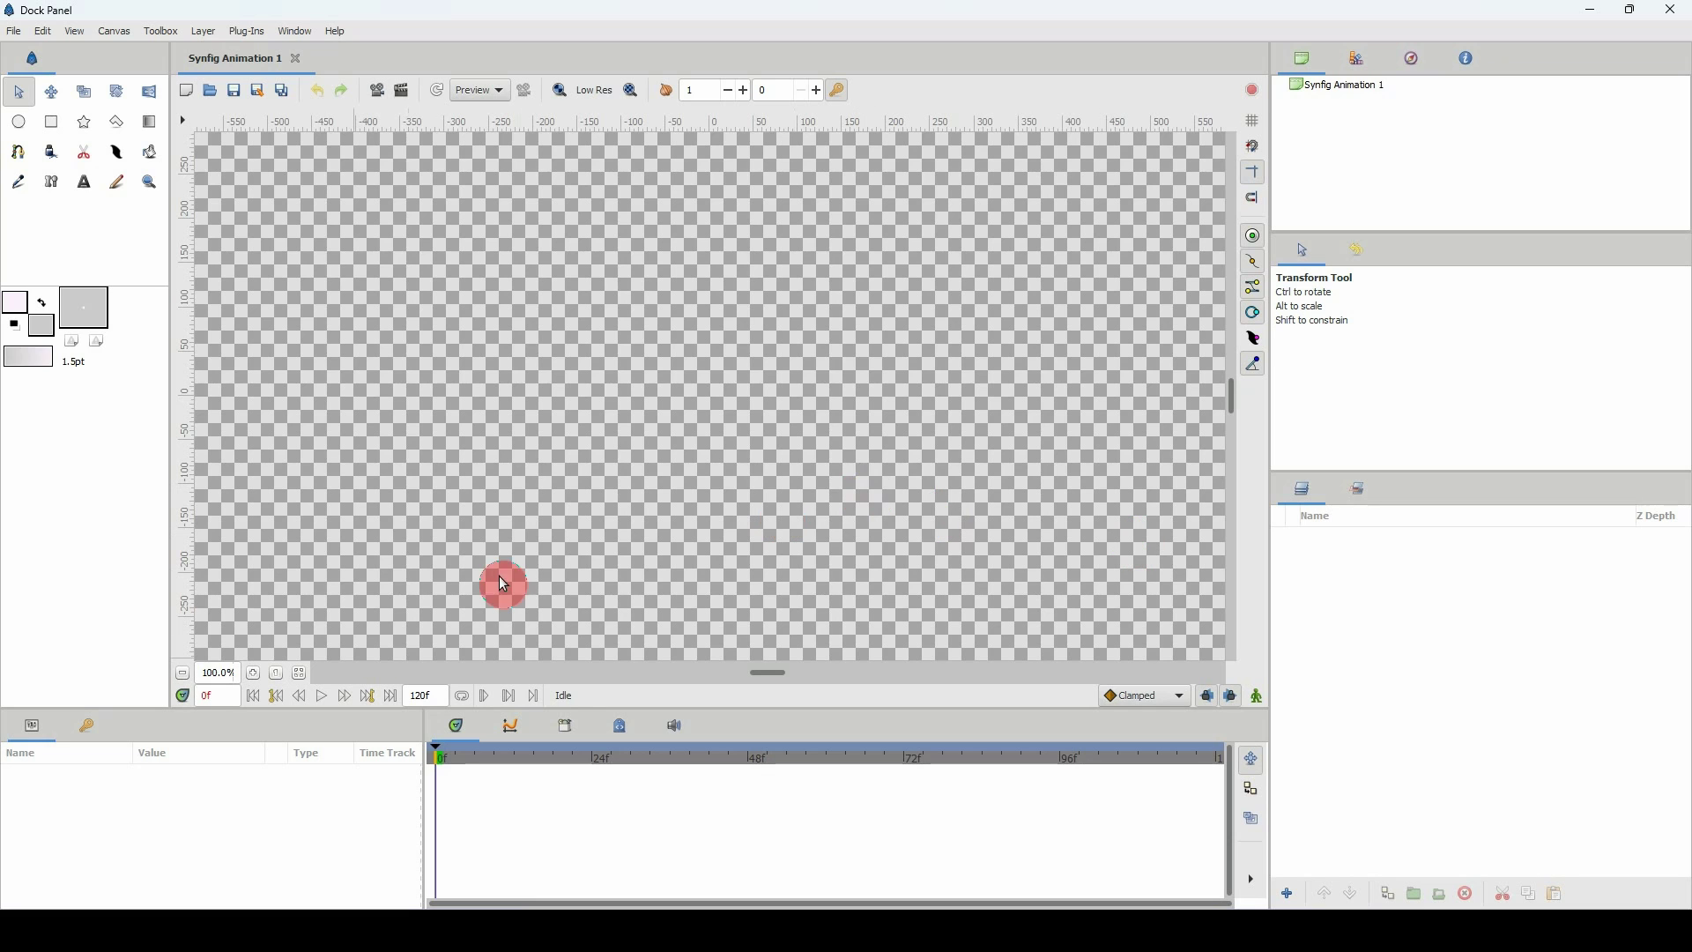
Close the Keyframes panel docked below the canvas
{"action": "left_click", "coordinate": [91, 728]}
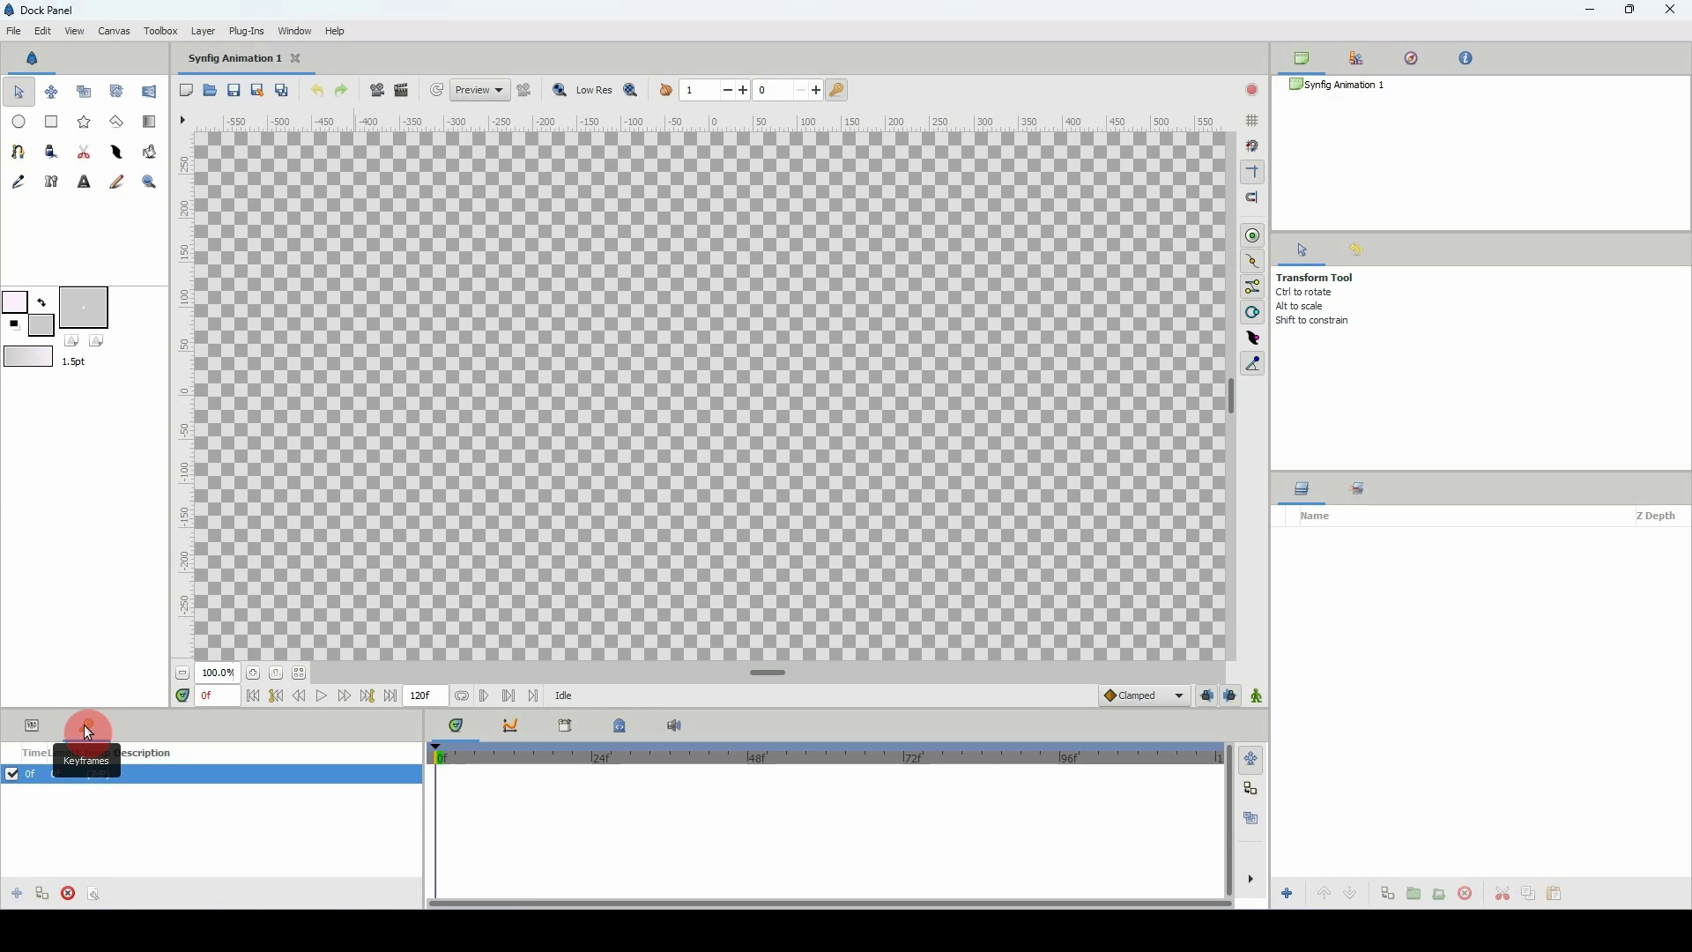
{"action": "right_click", "coordinate": [88, 733]}
{"action": "left_click", "coordinate": [128, 759]}
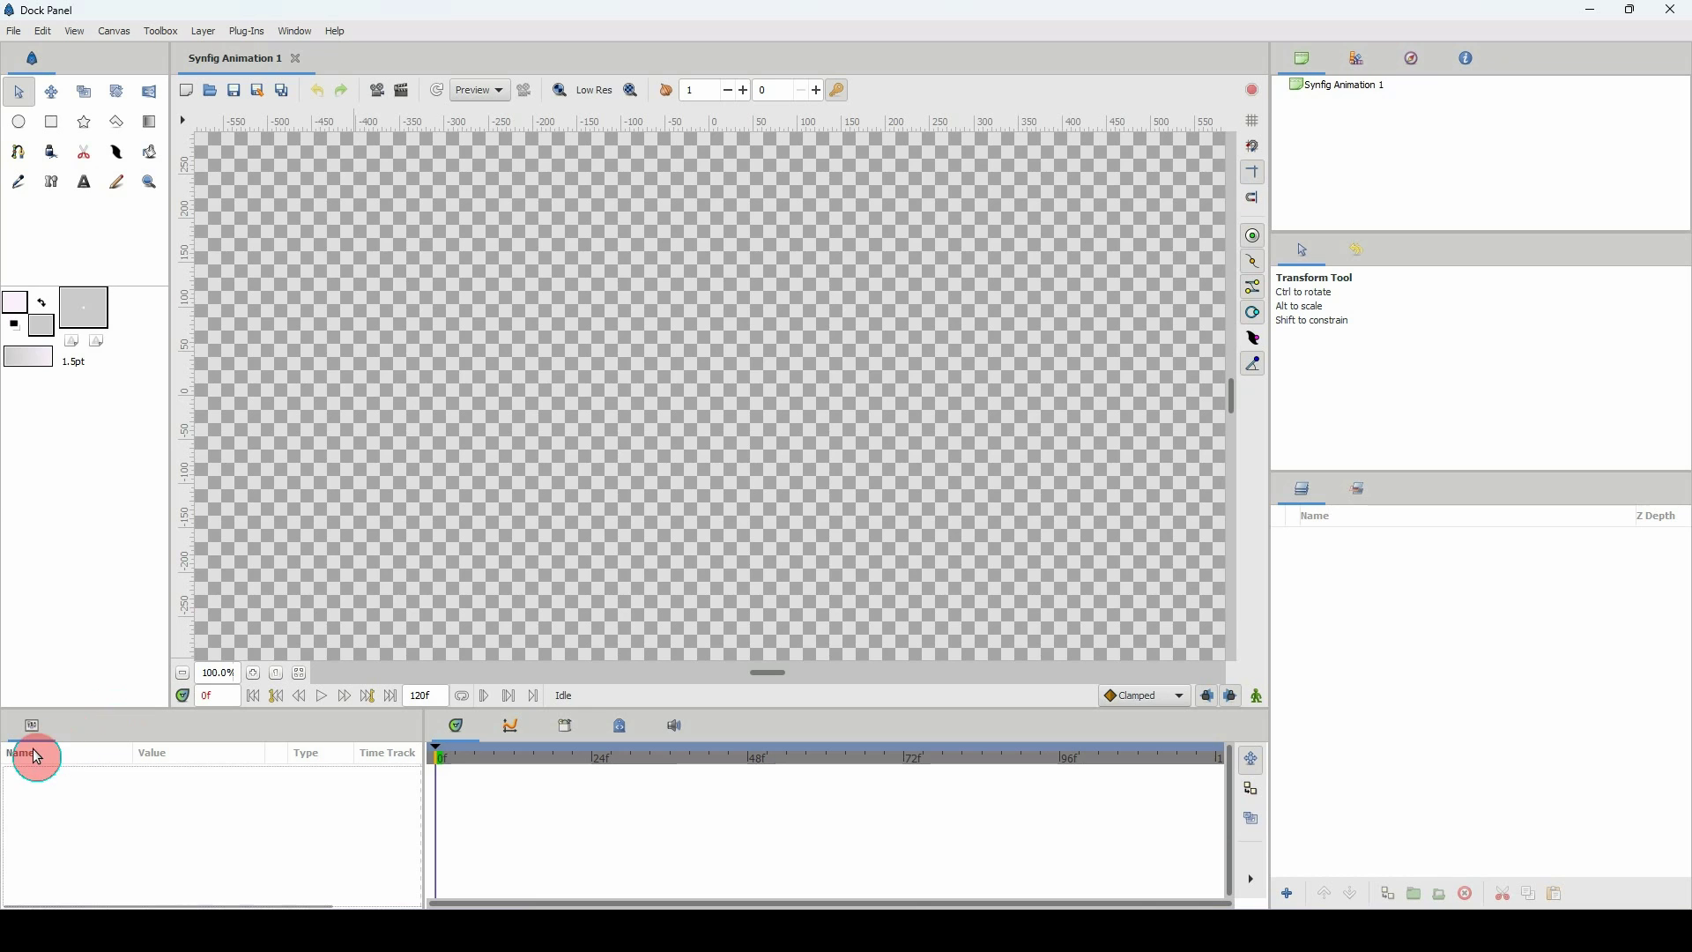
Undock the Parameters panel from below the canvas and dock it alongside the Tool Options and History panels
{"action": "left_click", "coordinate": [35, 726]}
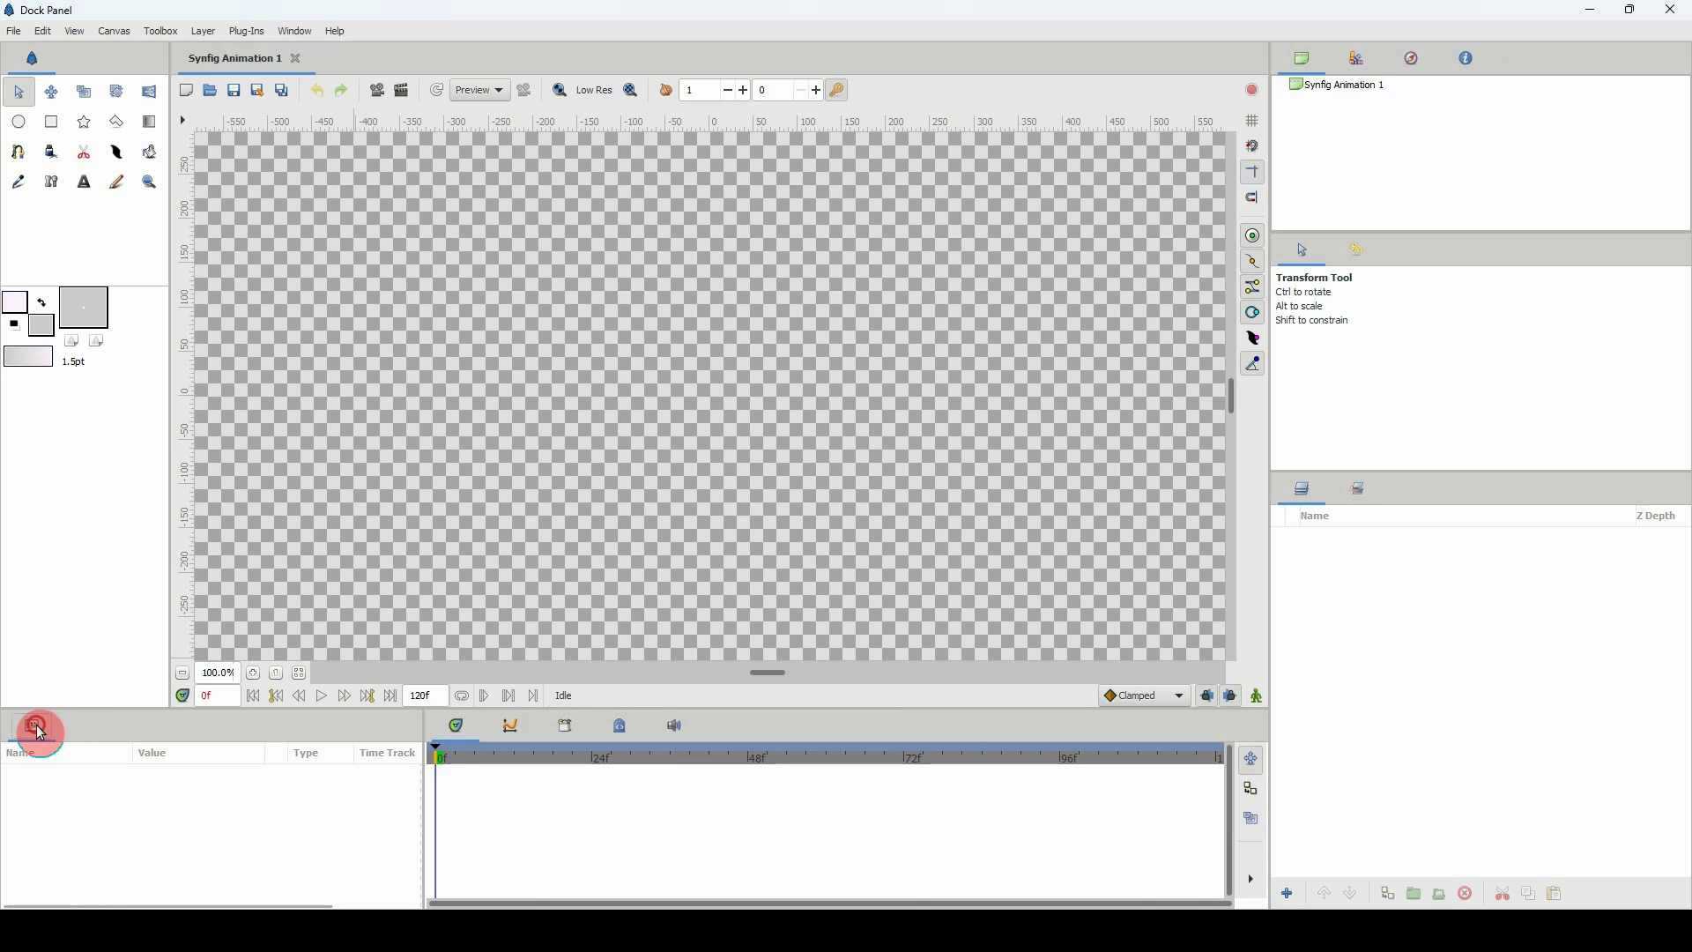
{"action": "left_click_drag", "start_coordinate": [37, 731], "coordinate": [658, 279]}
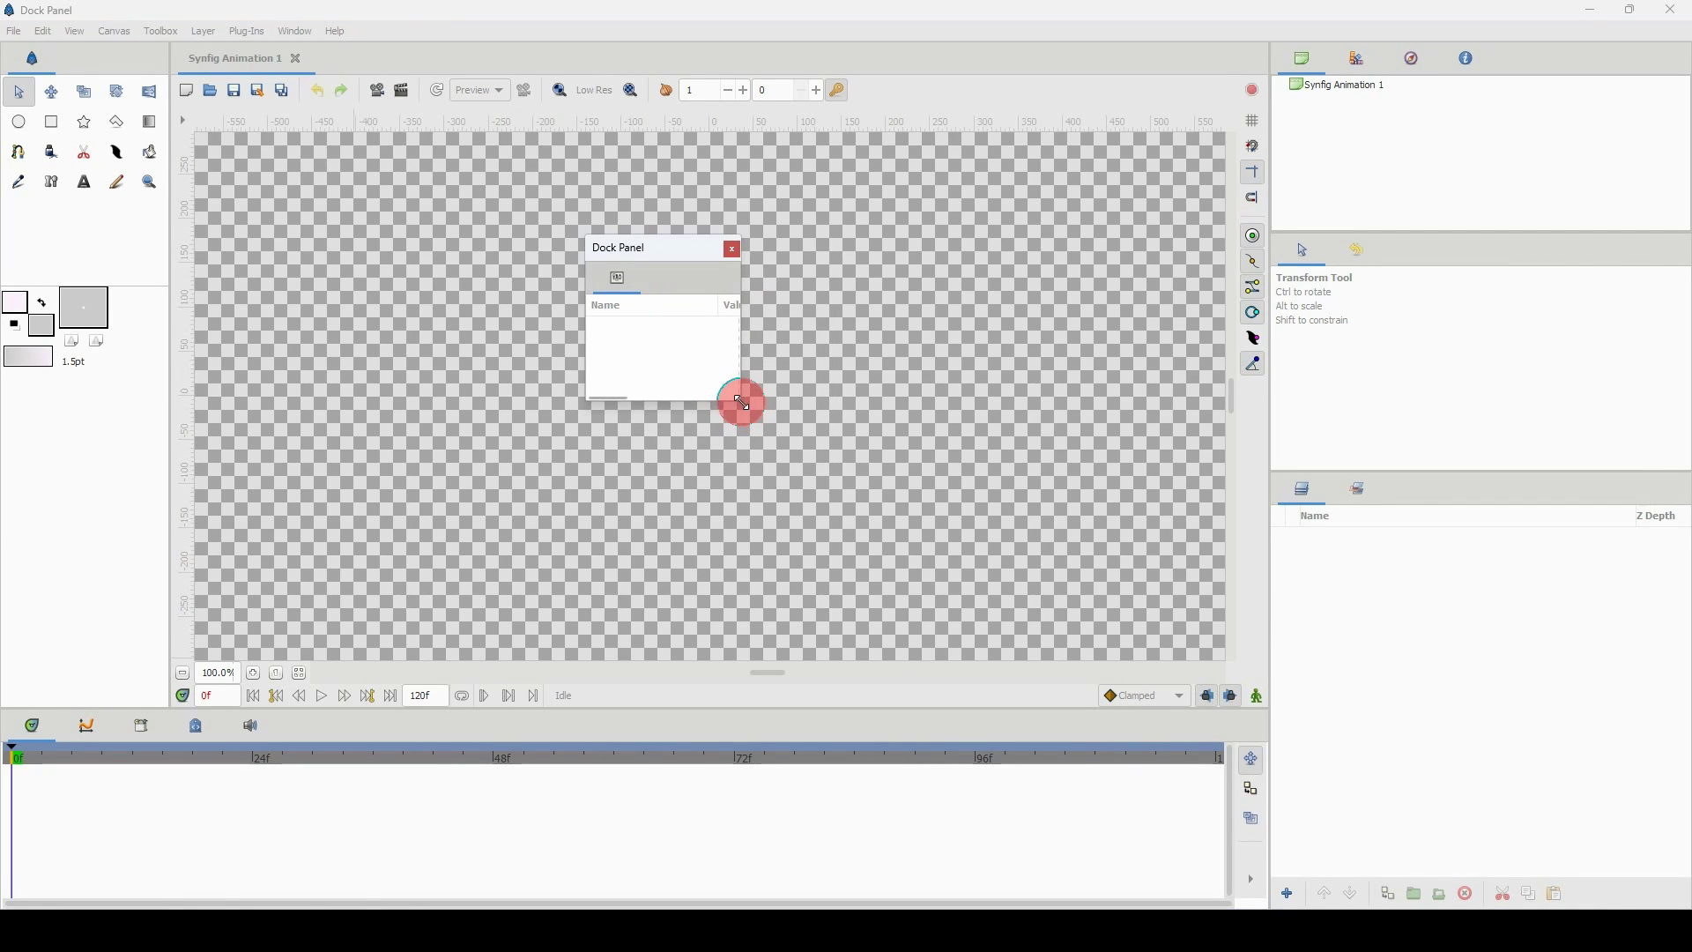
{"action": "left_click_drag", "start_coordinate": [742, 402], "coordinate": [750, 442]}
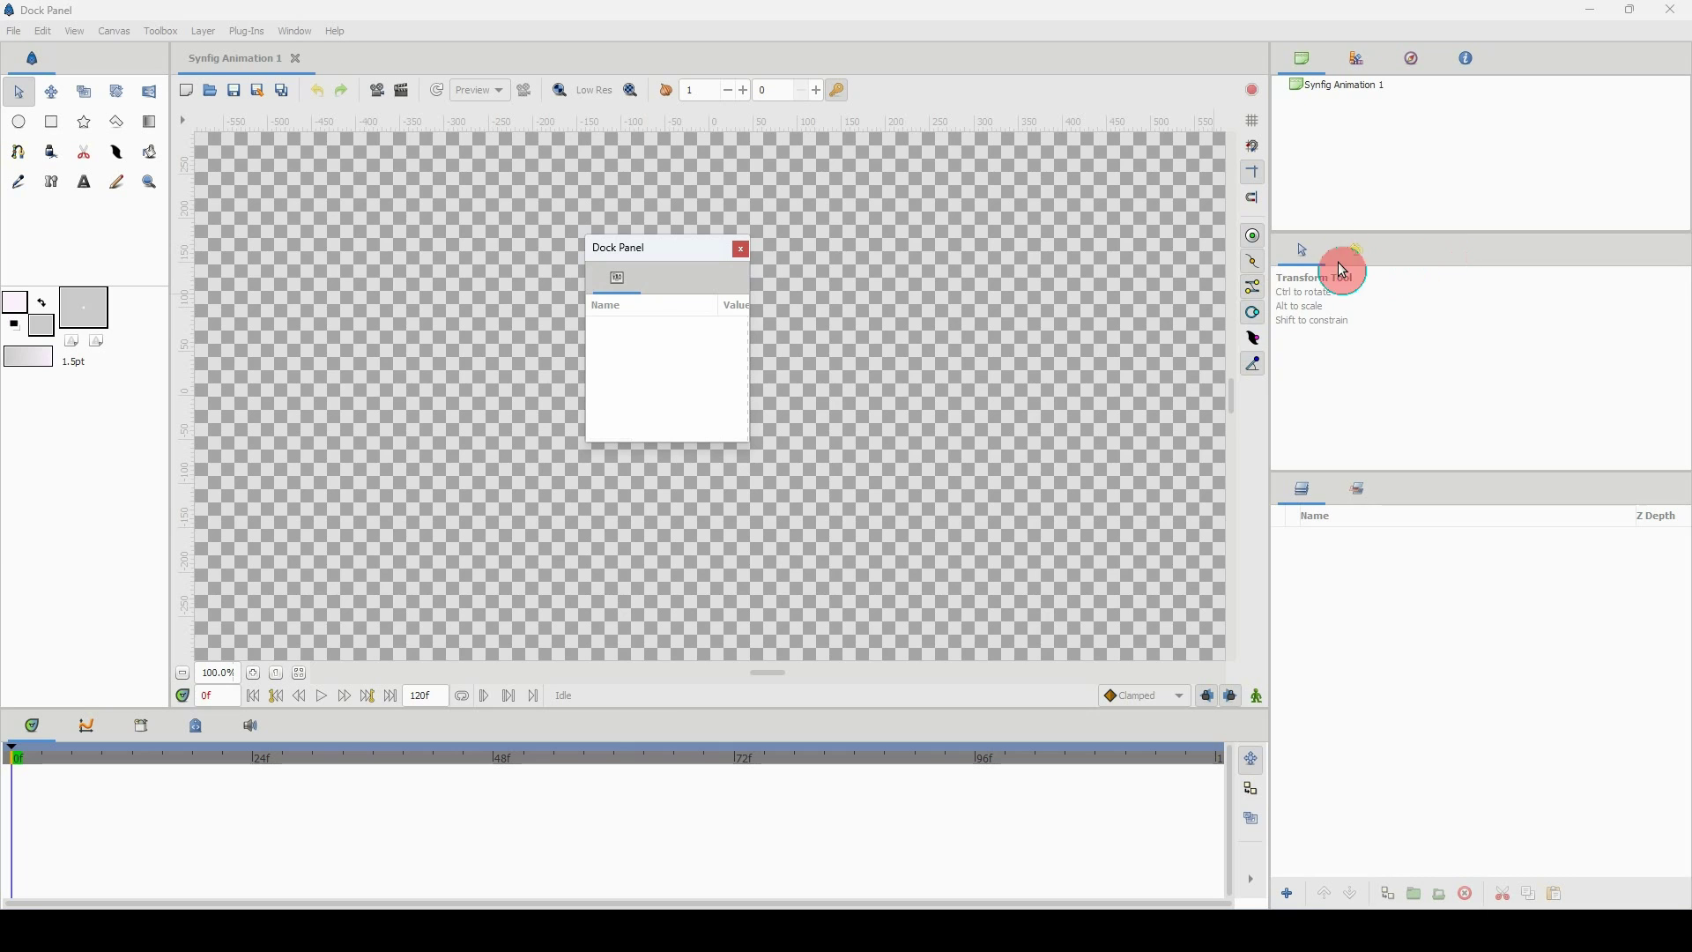
{"action": "left_click_drag", "start_coordinate": [622, 281], "coordinate": [1393, 258]}
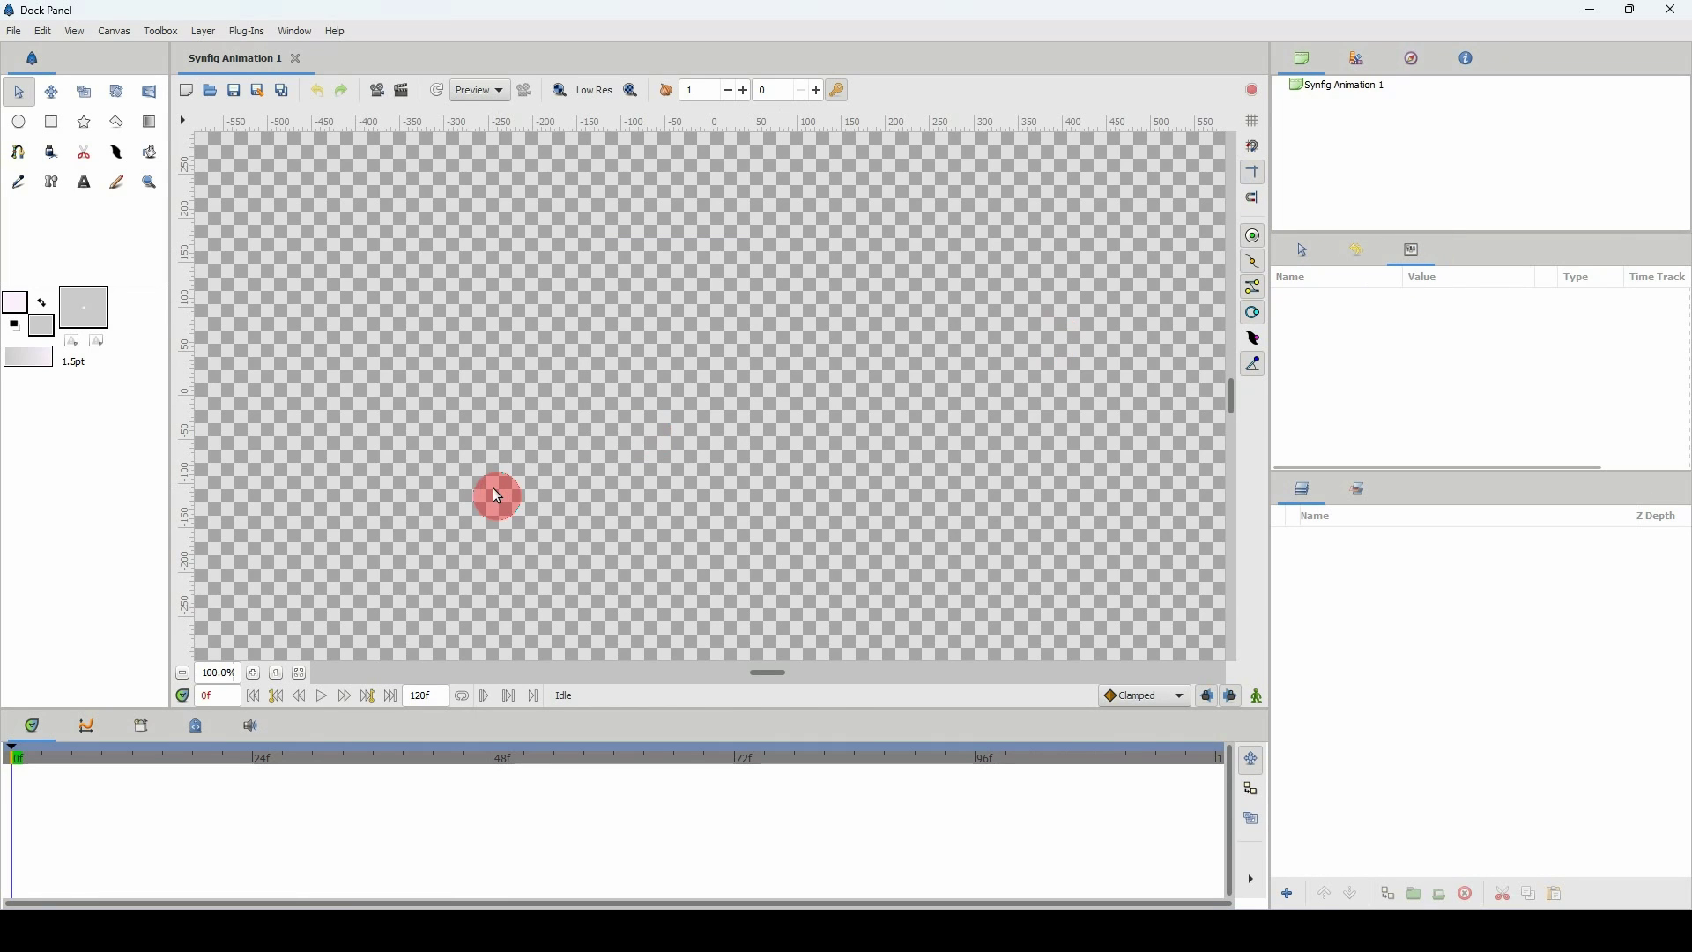
Close the Timetrack and Graphs panels below the canvas
{"action": "right_click", "coordinate": [32, 727]}
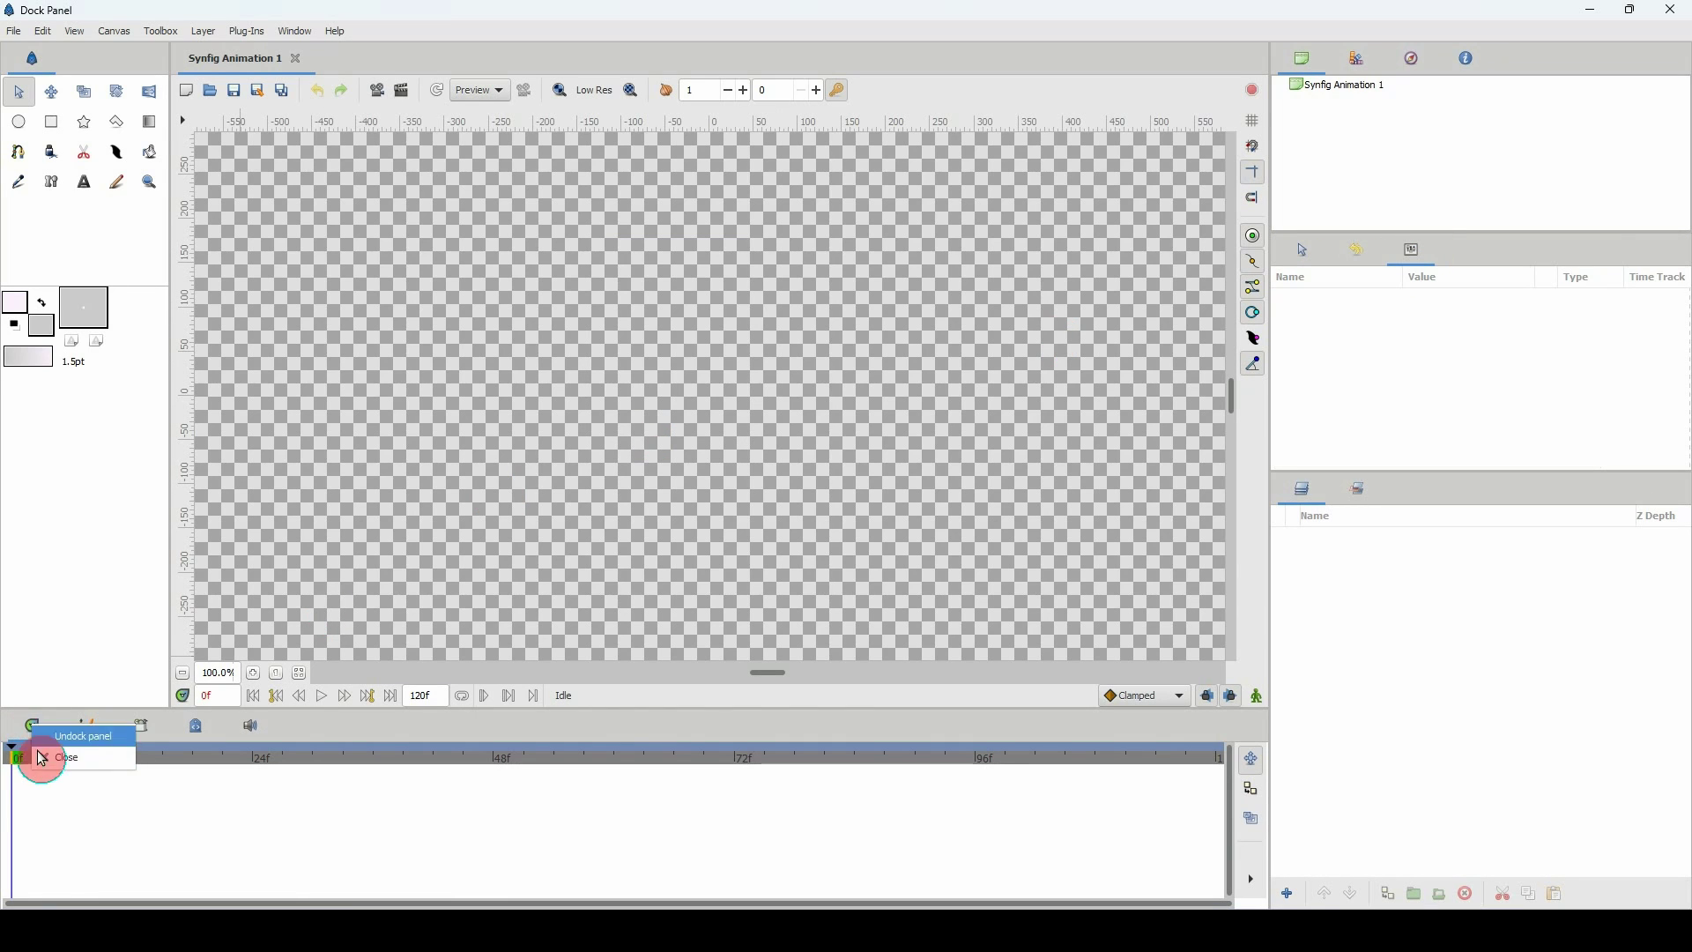
{"action": "right_click", "coordinate": [26, 729]}
{"action": "left_click", "coordinate": [68, 763]}
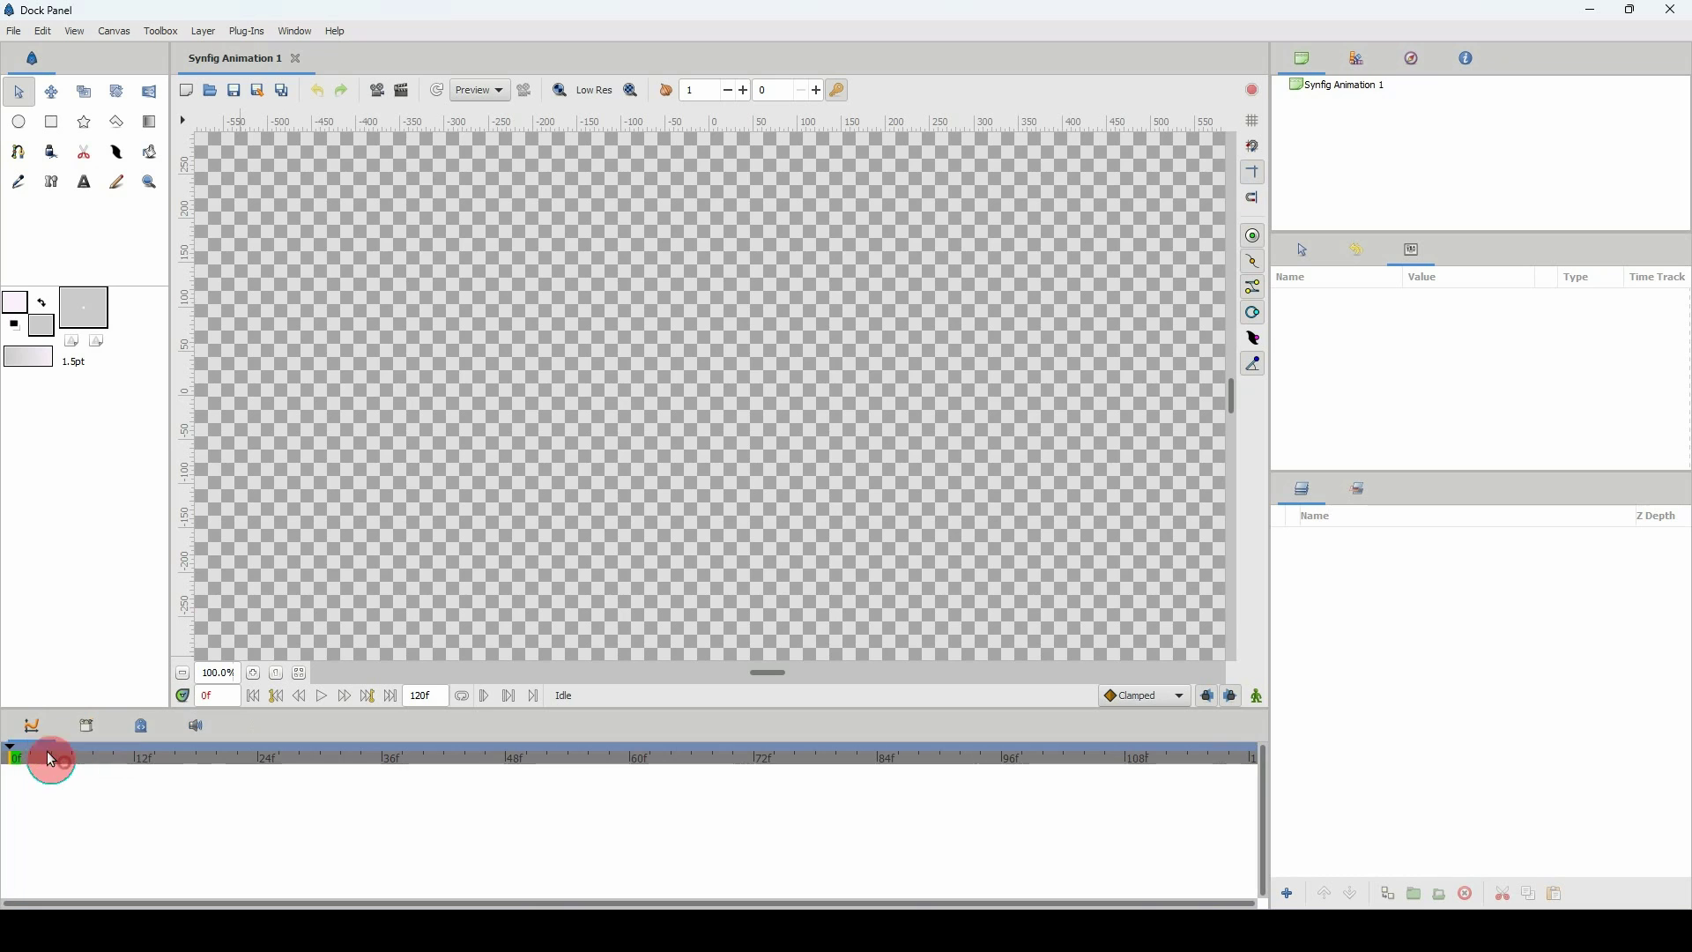
{"action": "right_click", "coordinate": [30, 735]}
{"action": "left_click", "coordinate": [55, 760]}
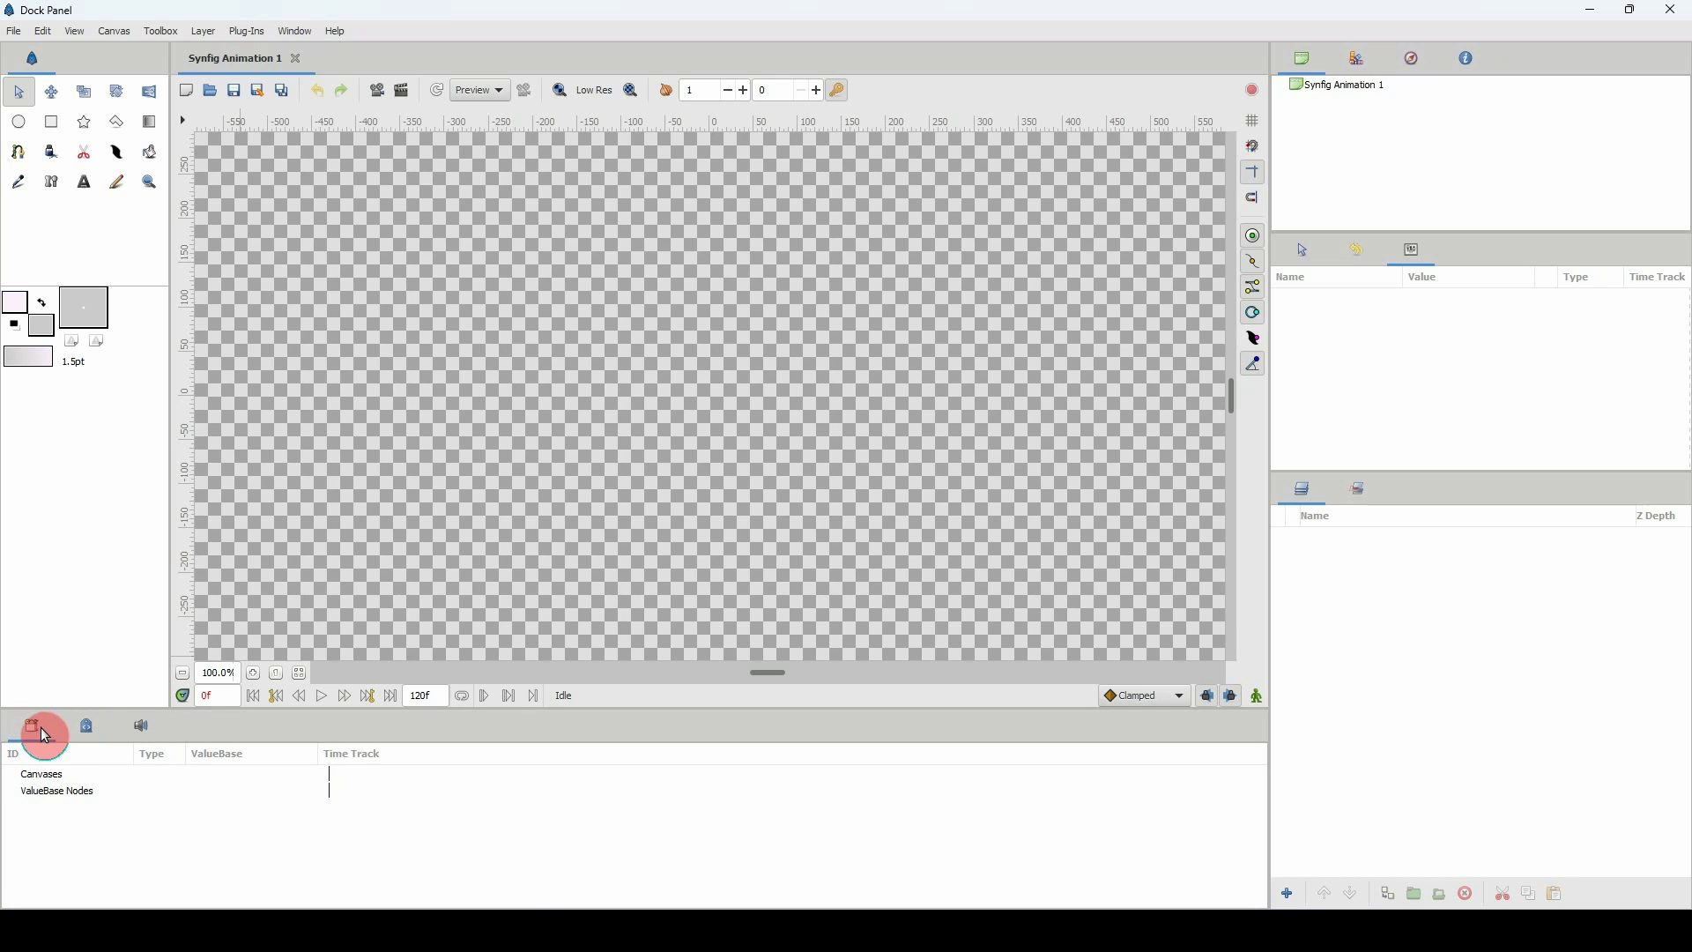
Move the Library panel from below the canvas into the Layers panel group, placing it last in the group
{"action": "left_click_drag", "start_coordinate": [35, 736], "coordinate": [1411, 501]}
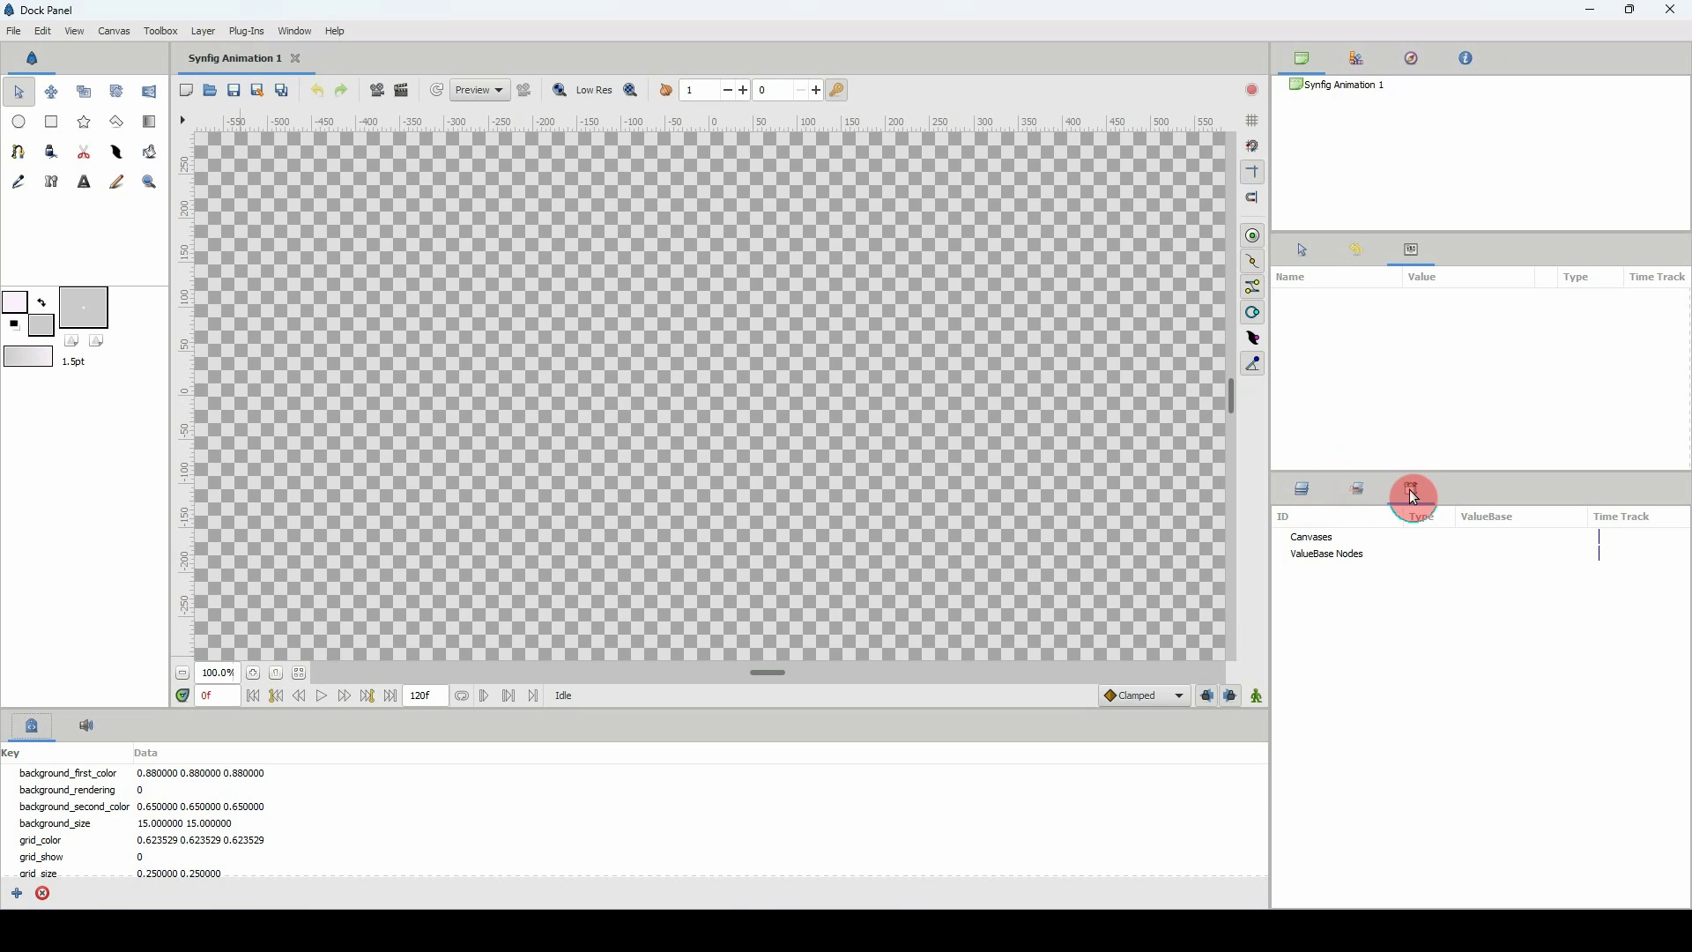
{"action": "left_click_drag", "start_coordinate": [1410, 496], "coordinate": [1362, 494]}
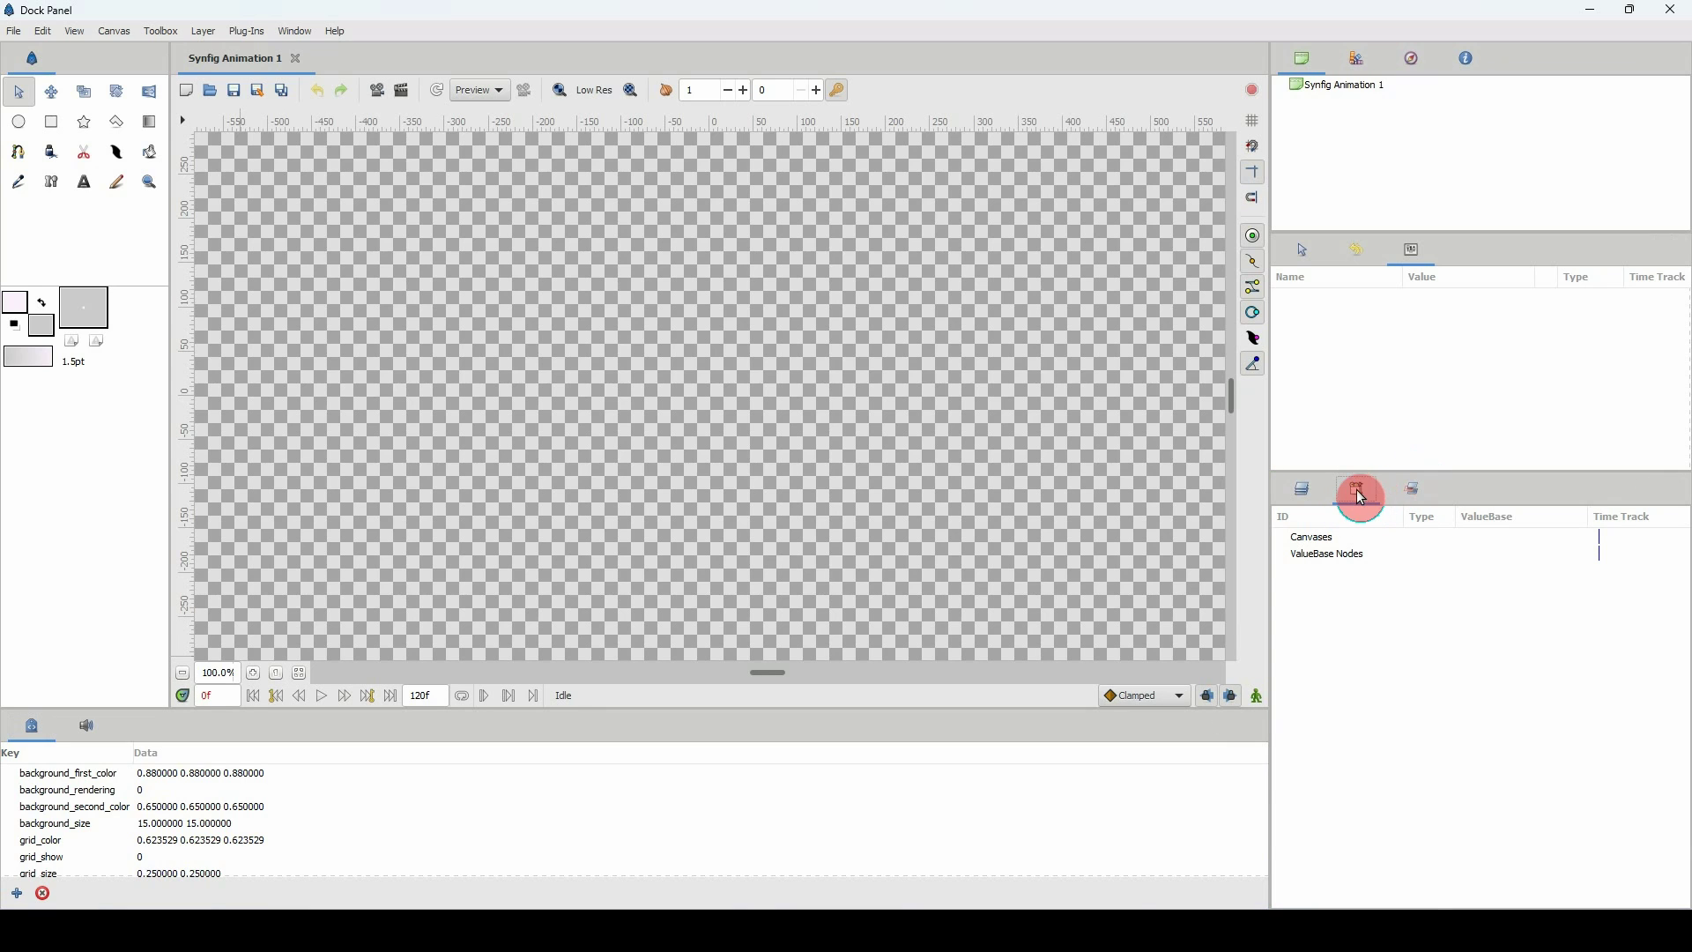
{"action": "left_click_drag", "start_coordinate": [1362, 495], "coordinate": [1402, 502]}
Close the Canvas MetaData and Sound panels so the canvas fills the area below it
{"action": "right_click", "coordinate": [31, 724]}
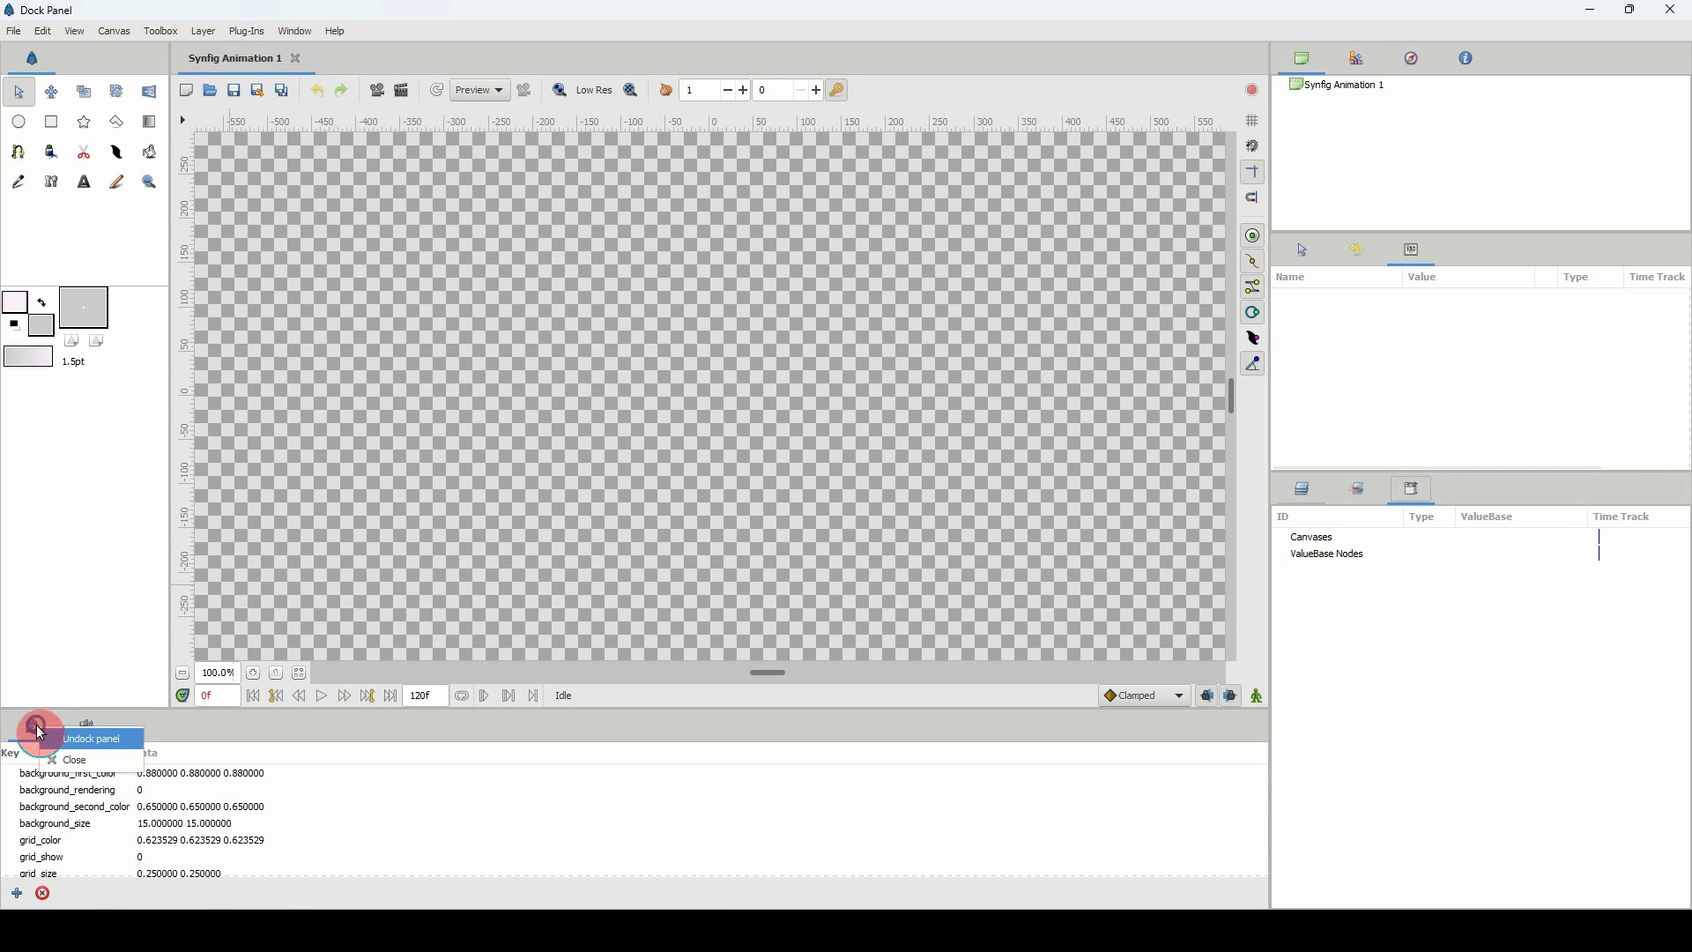
{"action": "left_click", "coordinate": [67, 758]}
{"action": "right_click", "coordinate": [32, 725]}
{"action": "left_click", "coordinate": [60, 763]}
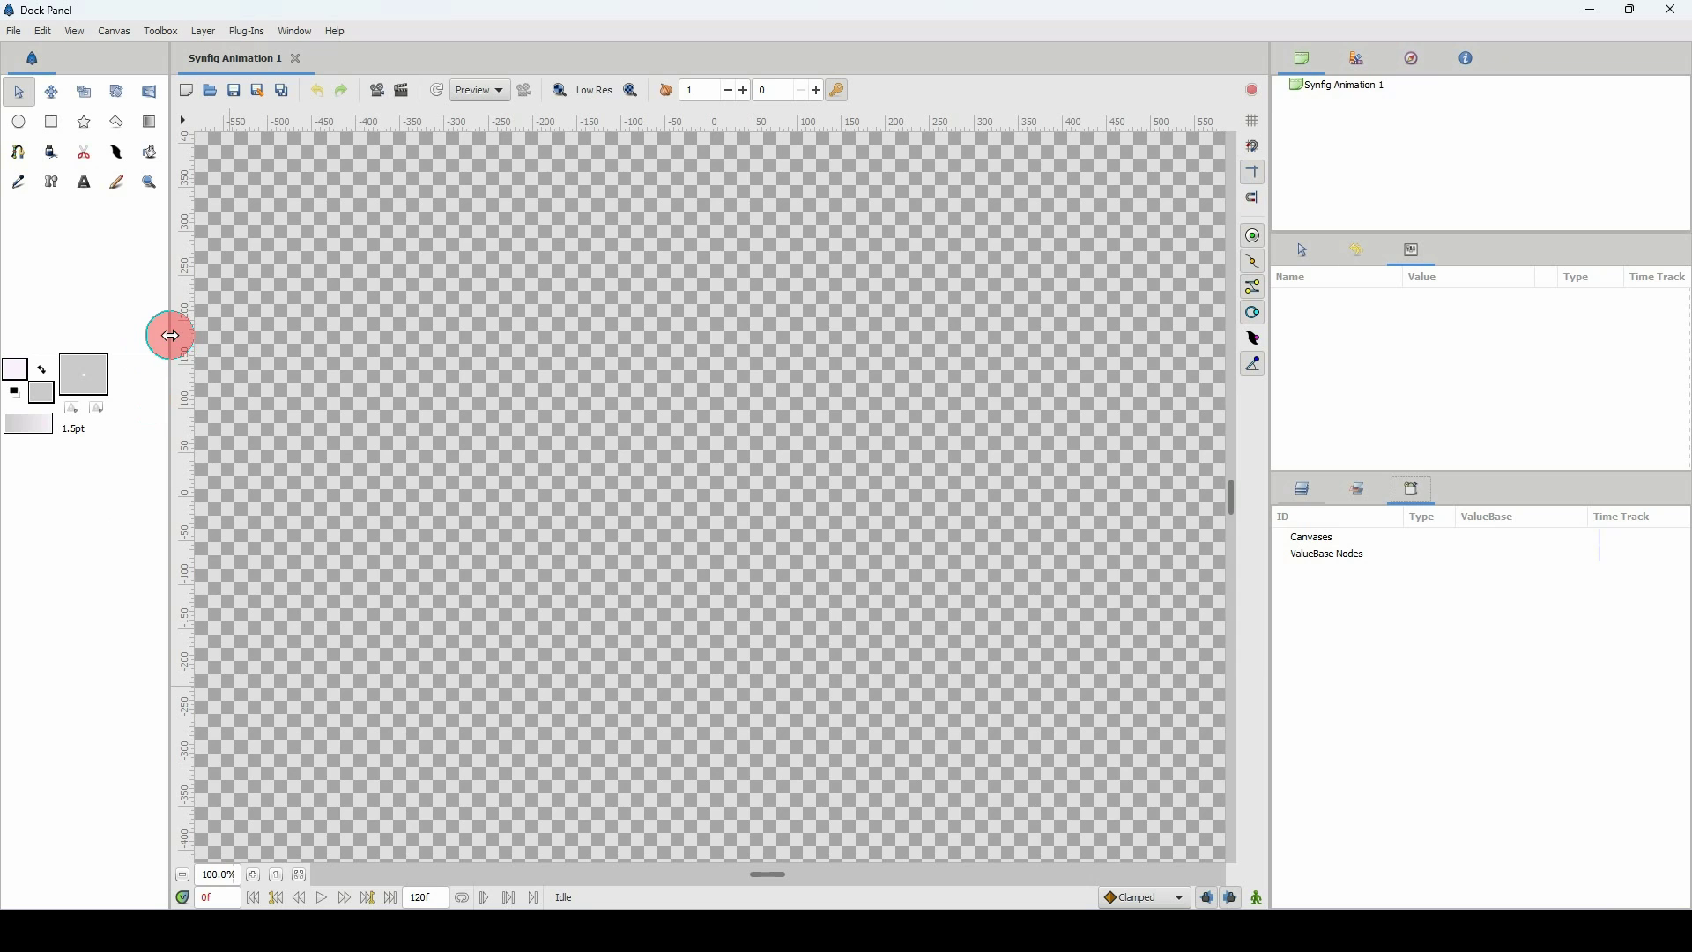
Widen the canvas by narrowing the toolbox to three tool columns and narrowing the opposite panel column
{"action": "left_click_drag", "start_coordinate": [167, 332], "coordinate": [63, 346]}
{"action": "left_click_drag", "start_coordinate": [1274, 407], "coordinate": [1380, 407]}
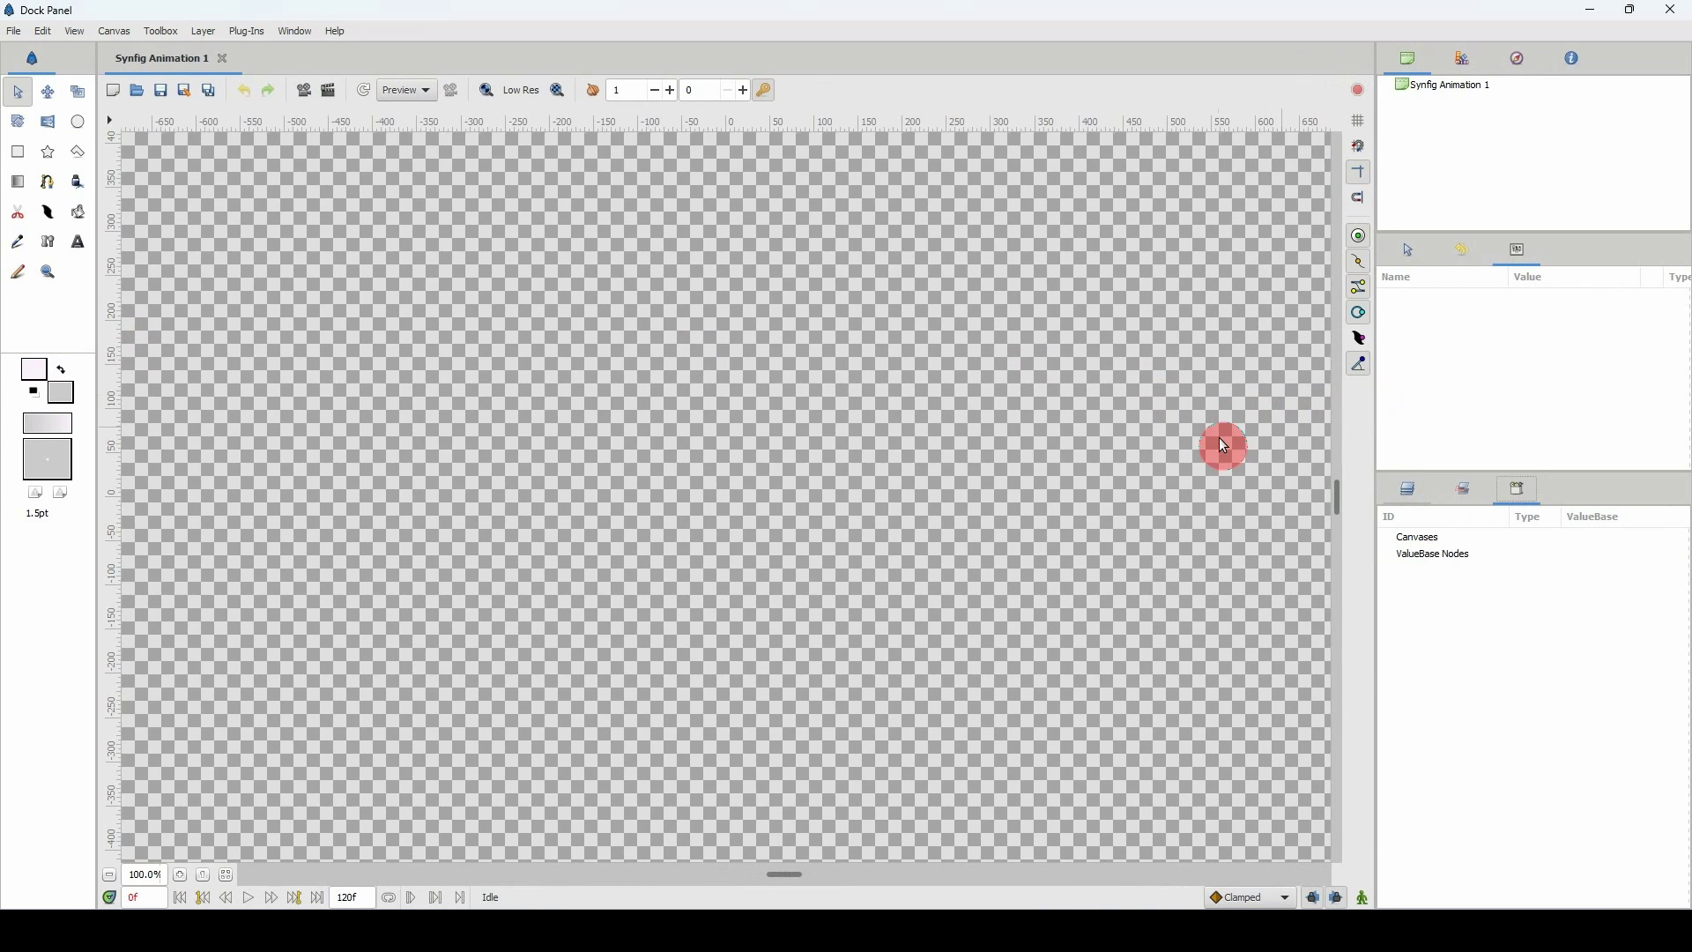
Show the Navigator panel, make it slightly taller, and enlarge the Parameters panel by shrinking the Library panel
{"action": "left_click", "coordinate": [1523, 61]}
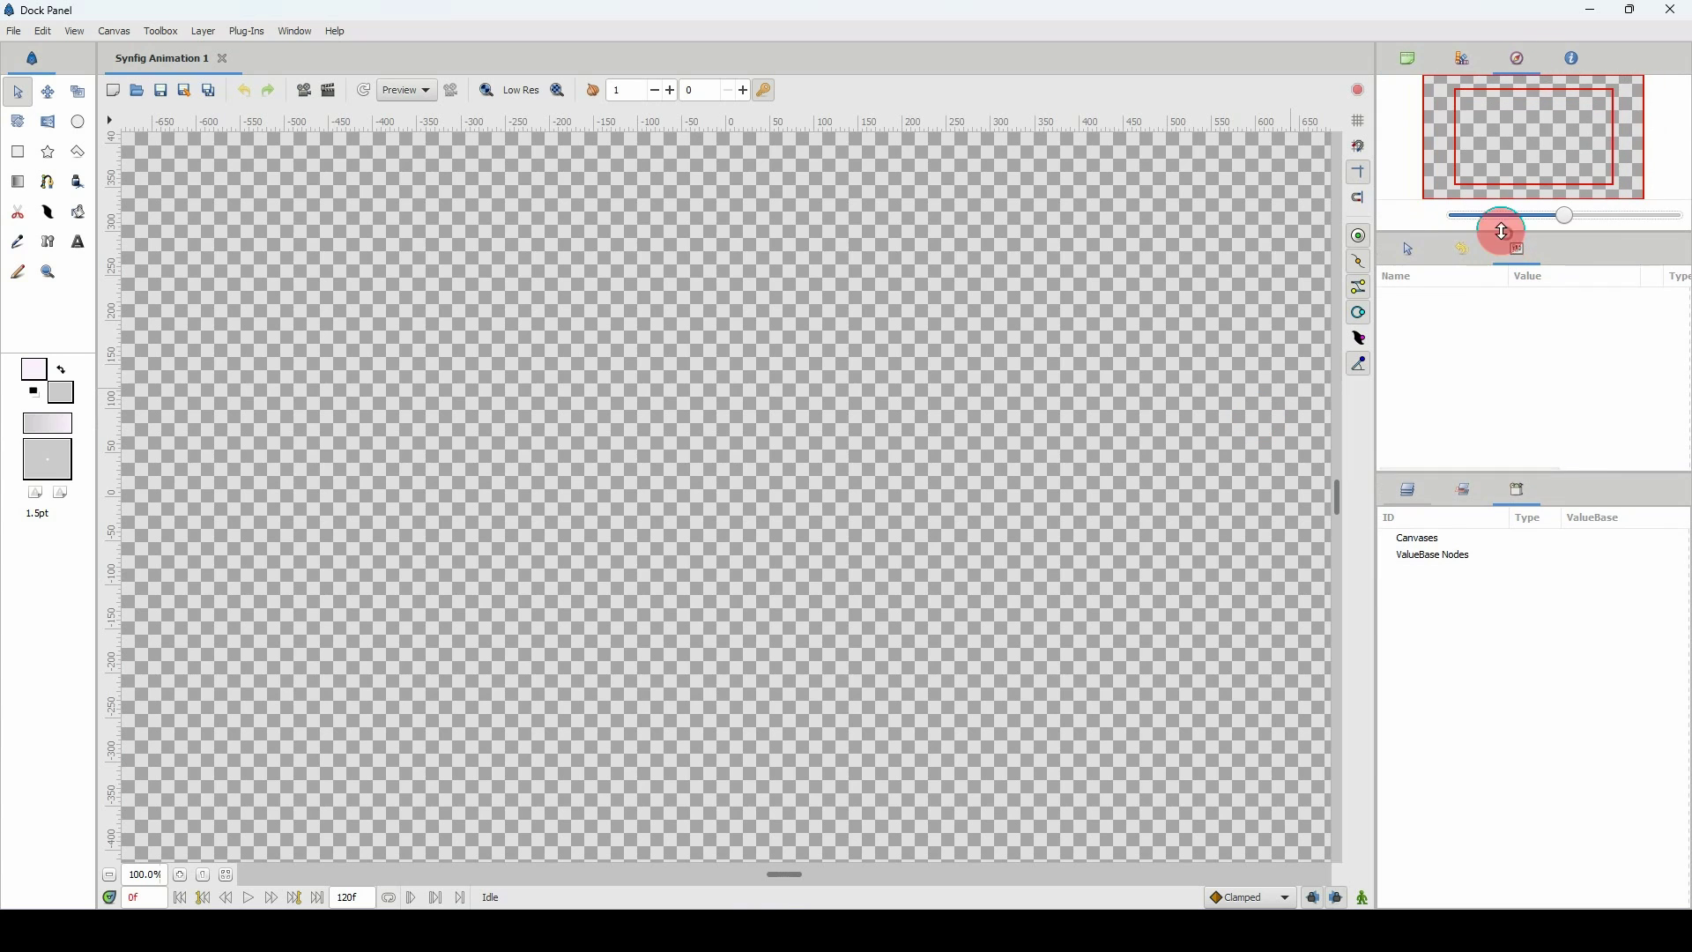
{"action": "left_click_drag", "start_coordinate": [1496, 467], "coordinate": [1480, 550]}
{"action": "left_click_drag", "start_coordinate": [1484, 231], "coordinate": [1474, 241]}
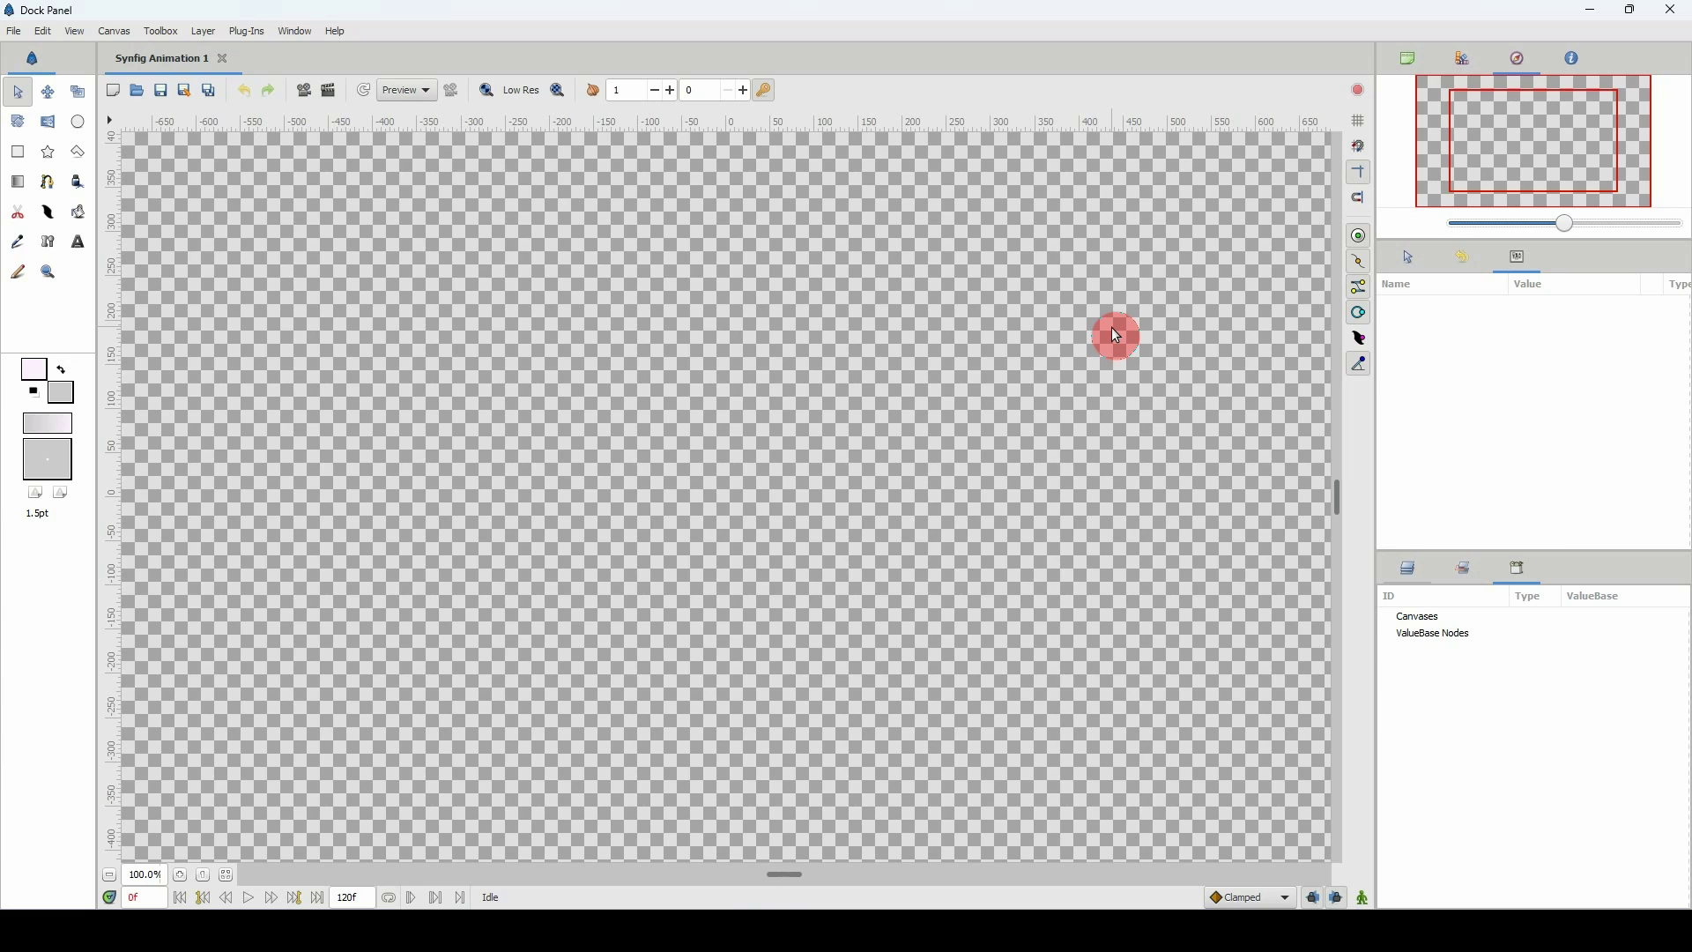
Save the current panel layout as a custom workspace named Graphic Design
{"action": "left_click", "coordinate": [297, 31]}
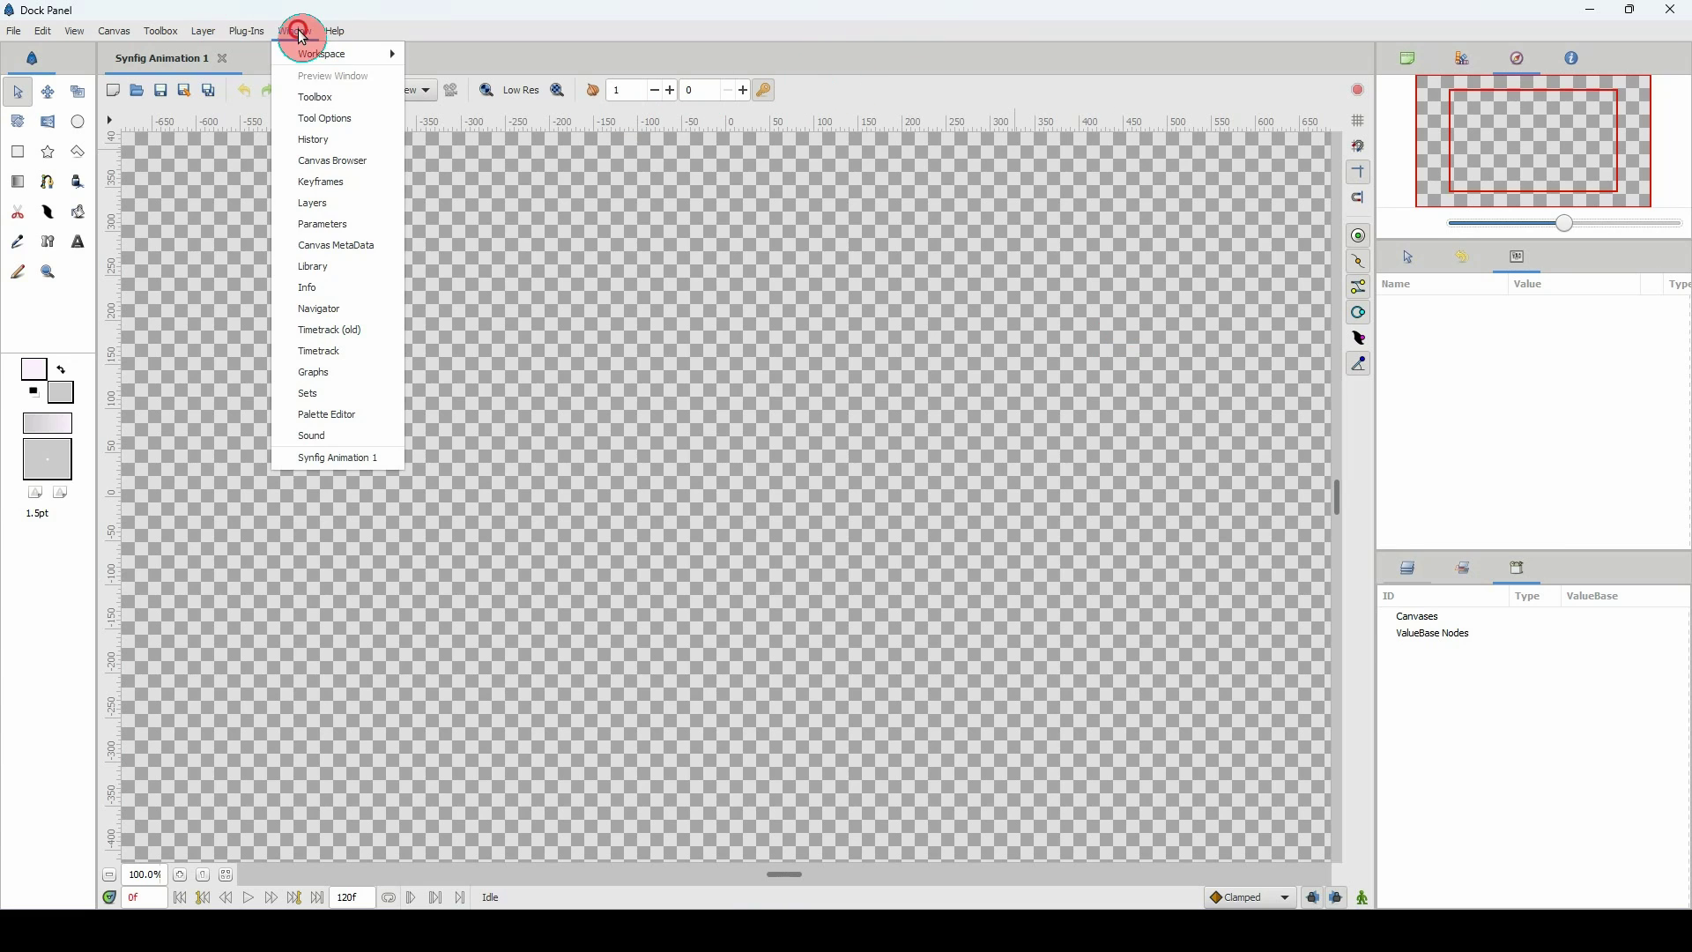
{"action": "mouse_move", "coordinate": [311, 52]}
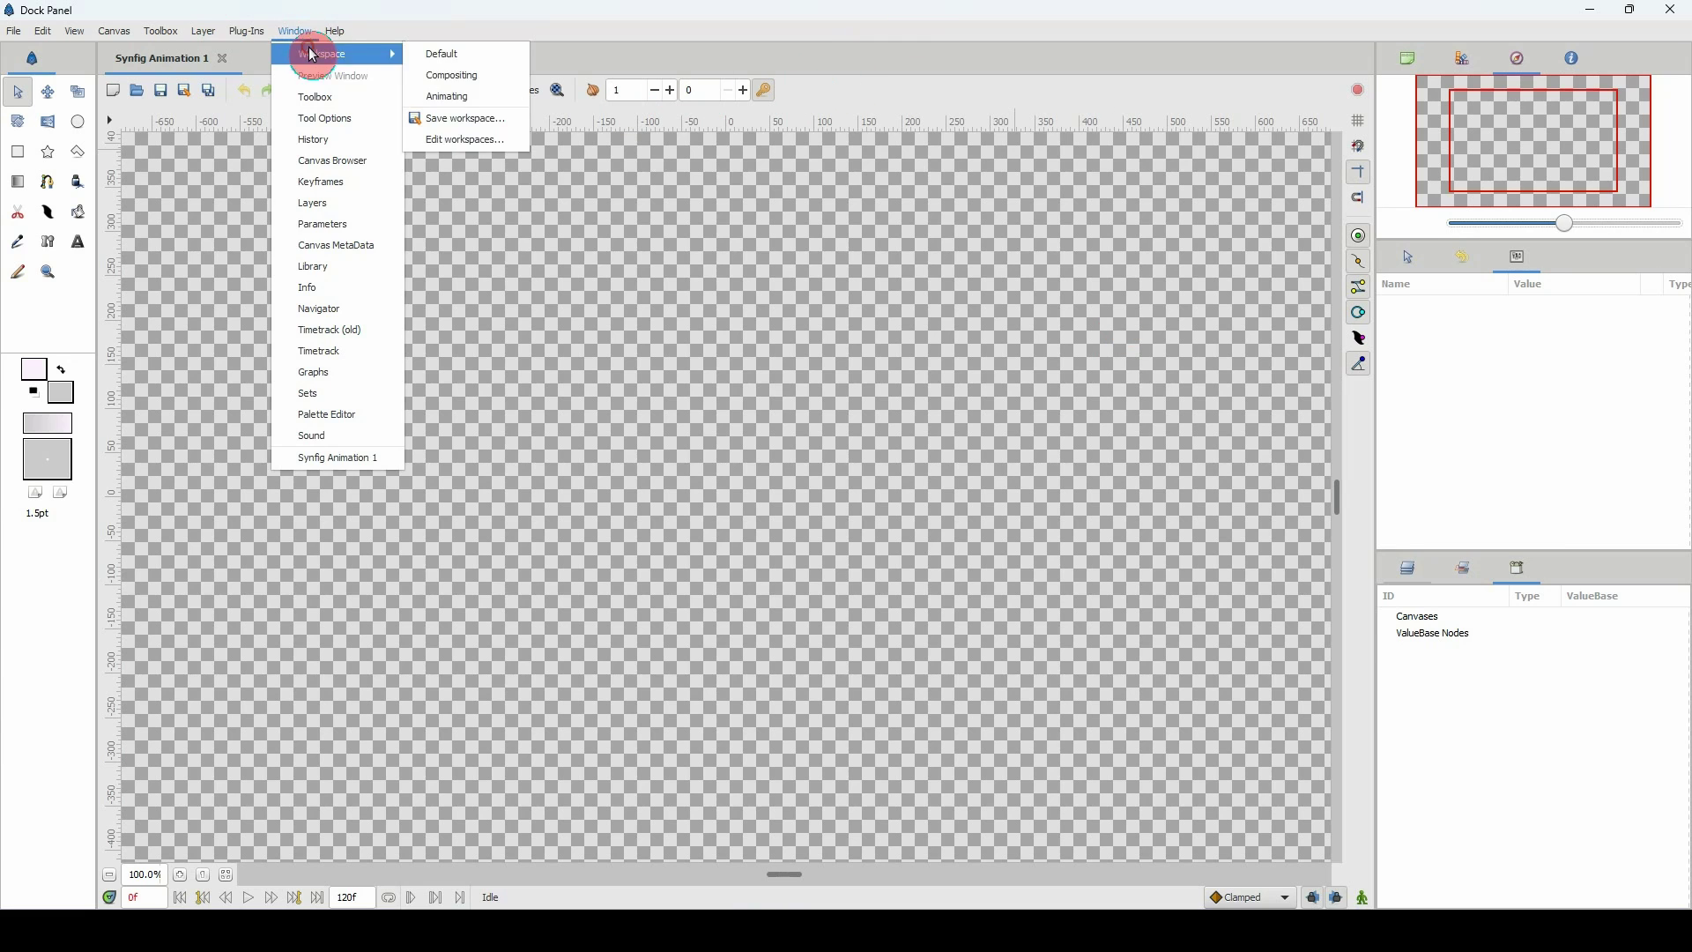
{"action": "left_click", "coordinate": [460, 120]}
{"action": "left_click", "coordinate": [762, 481]}
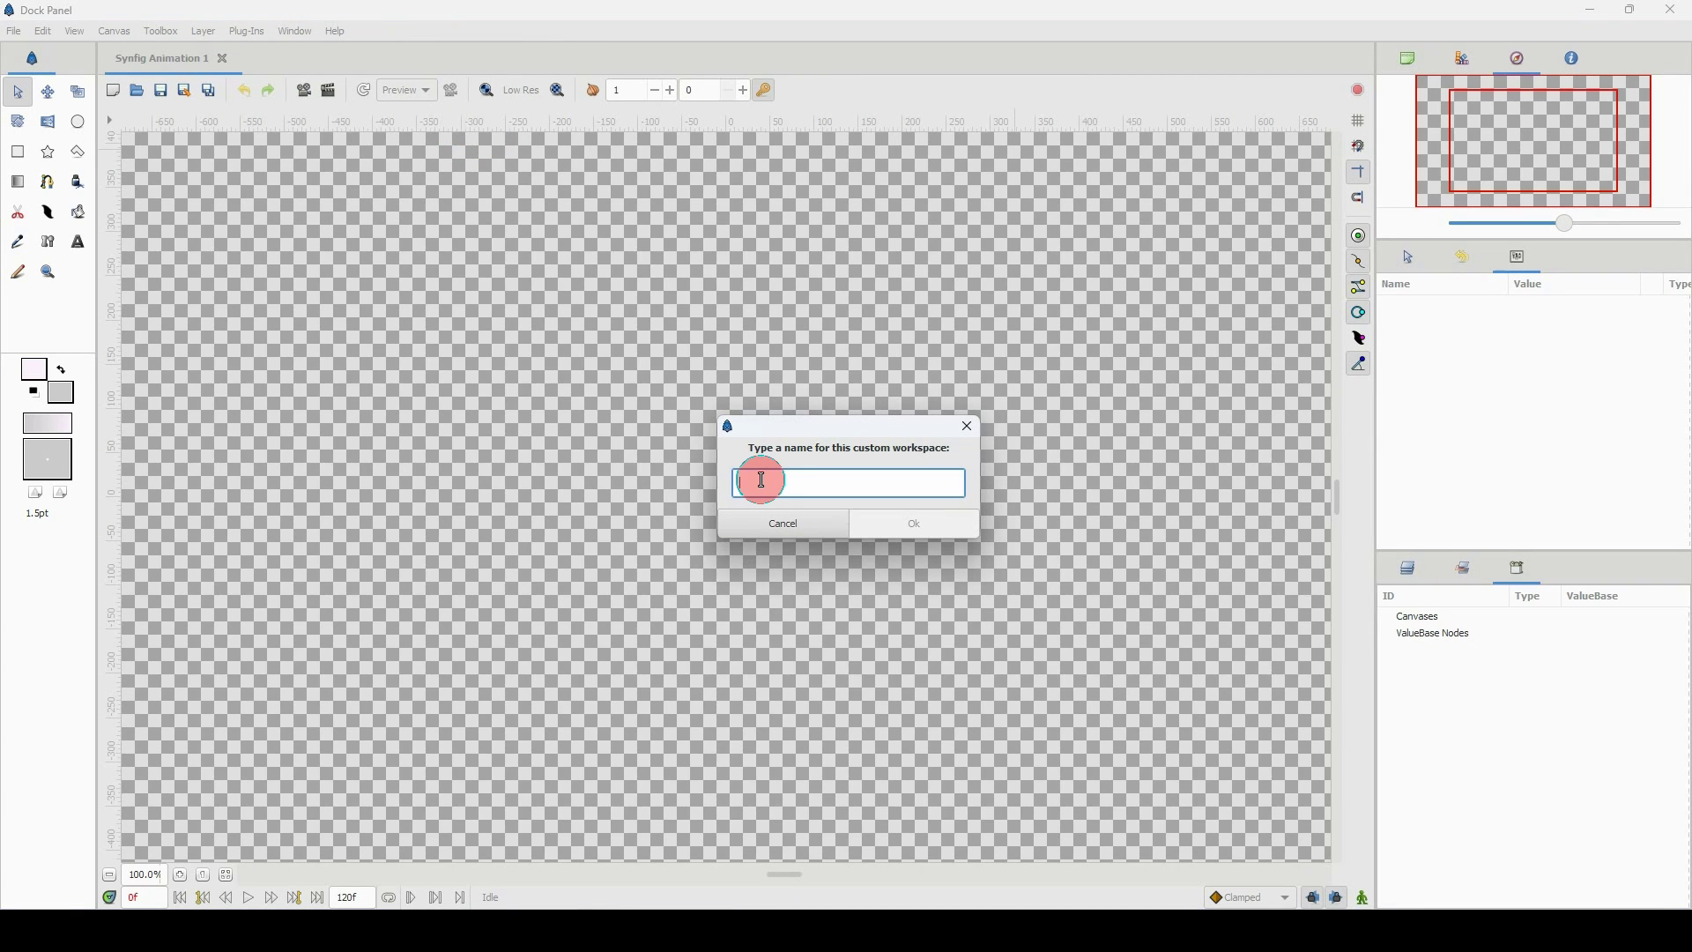
{"action": "type", "text": "Gra"}
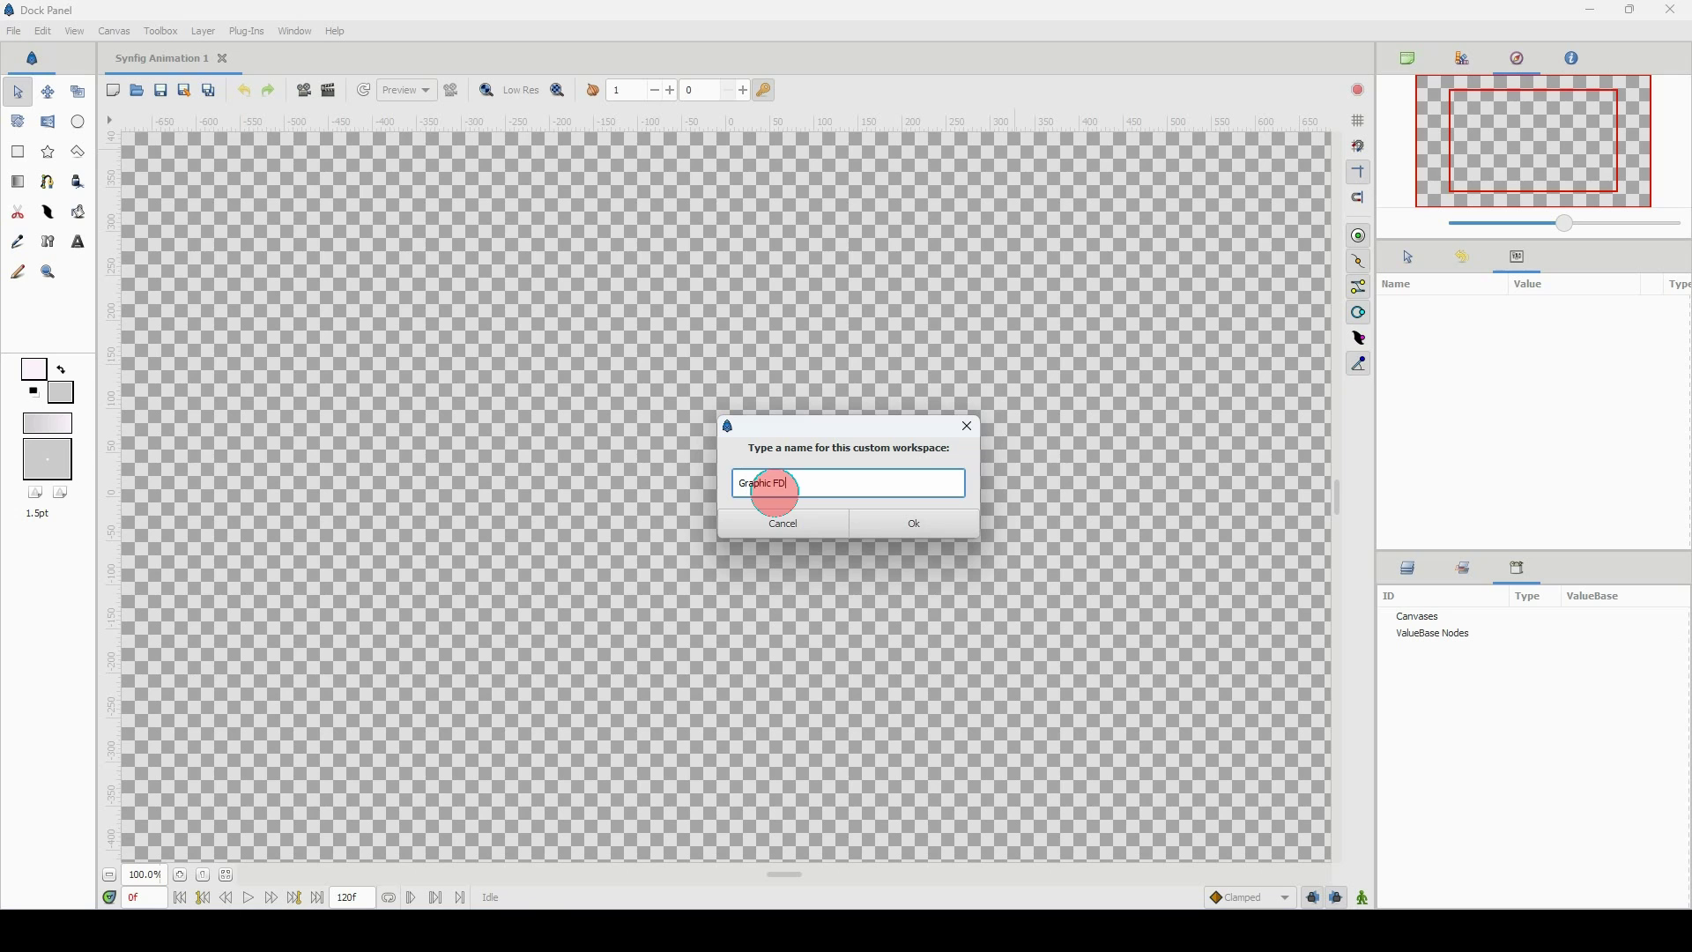
{"action": "type", "text": "phic Design"}
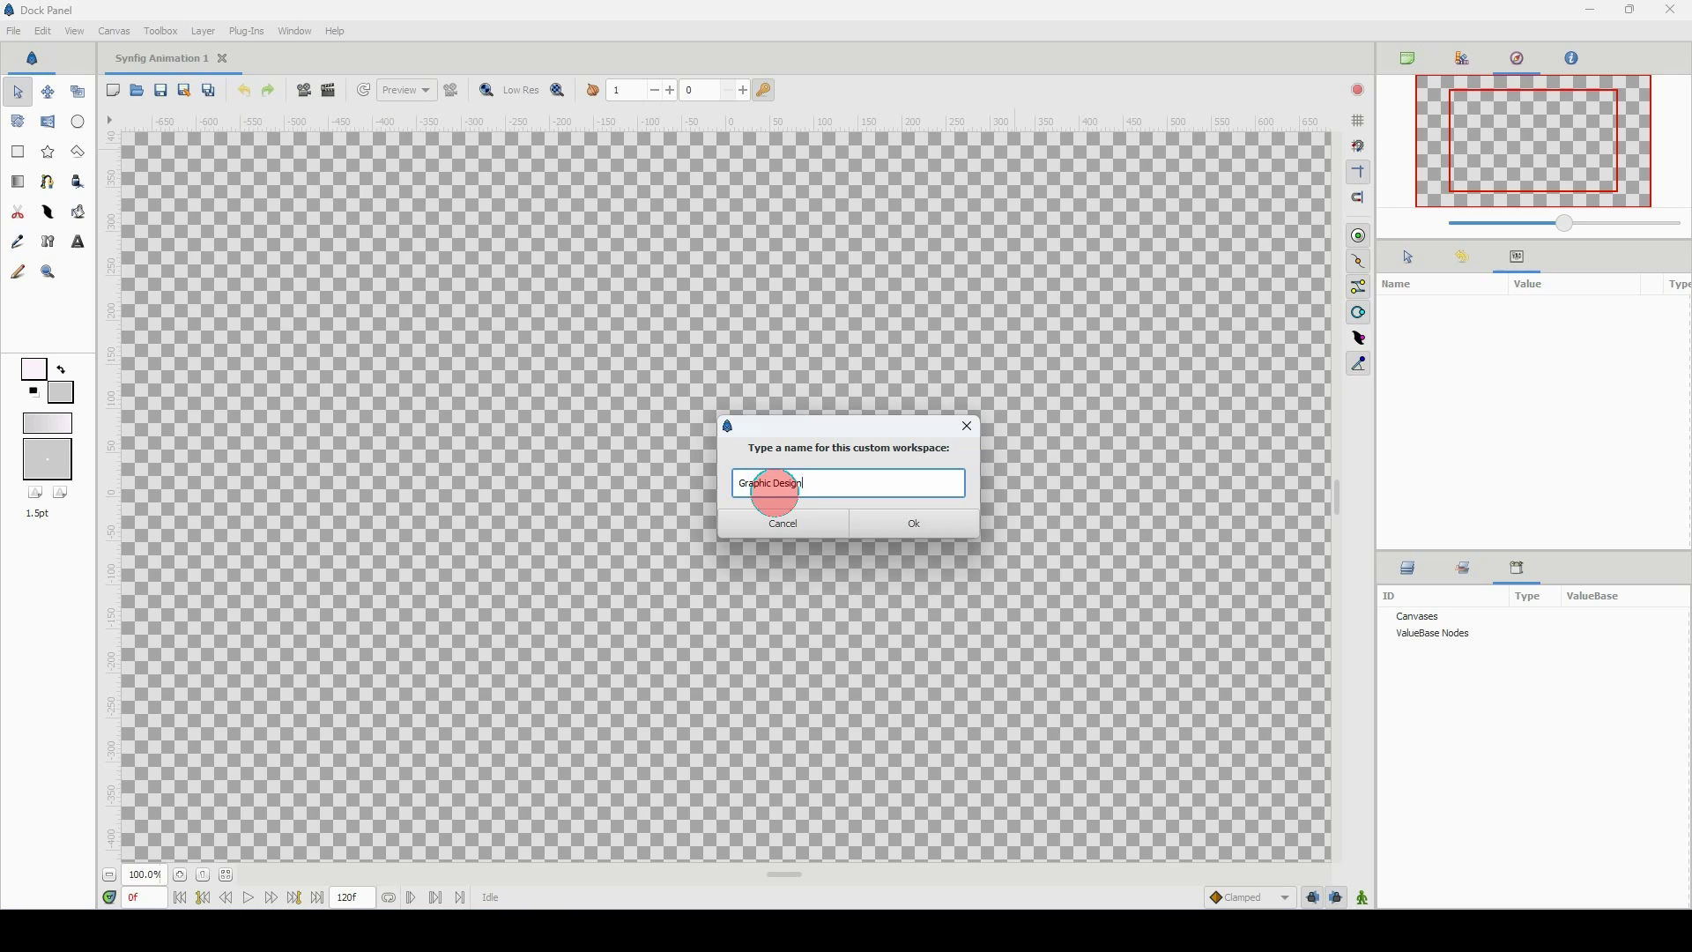
{"action": "left_click", "coordinate": [914, 524]}
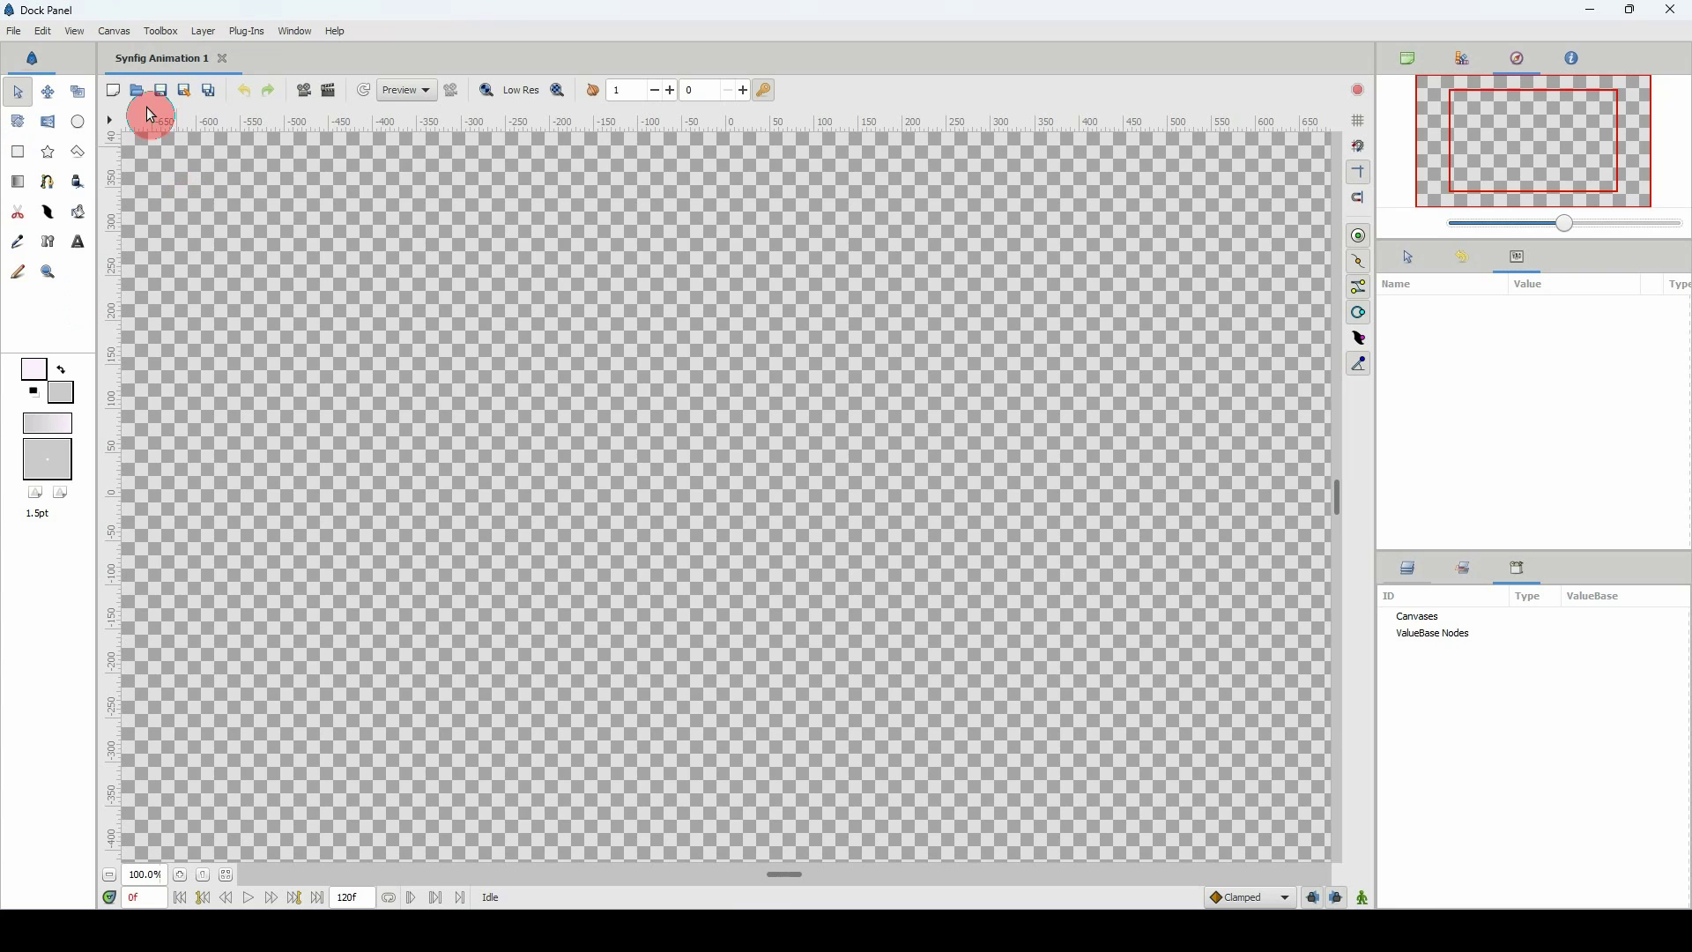
Set the interface icon theme to Classic (Kandy) in the preferences and narrow the toolbox to two tool columns
{"action": "left_click", "coordinate": [43, 31]}
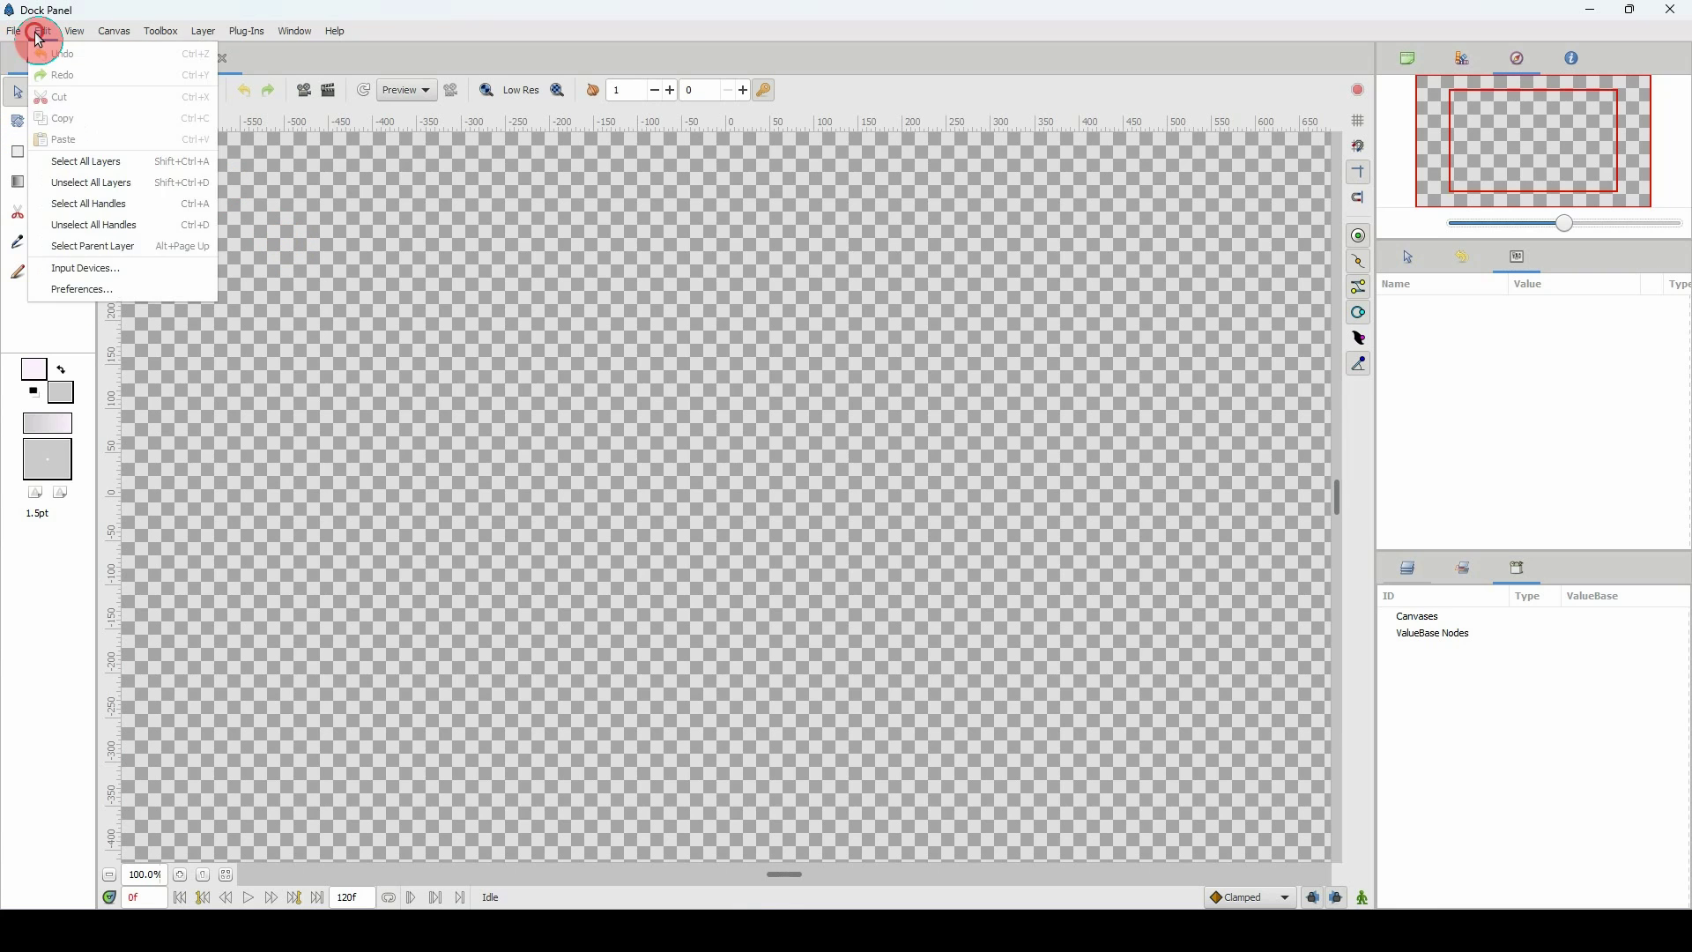
{"action": "left_click", "coordinate": [101, 288]}
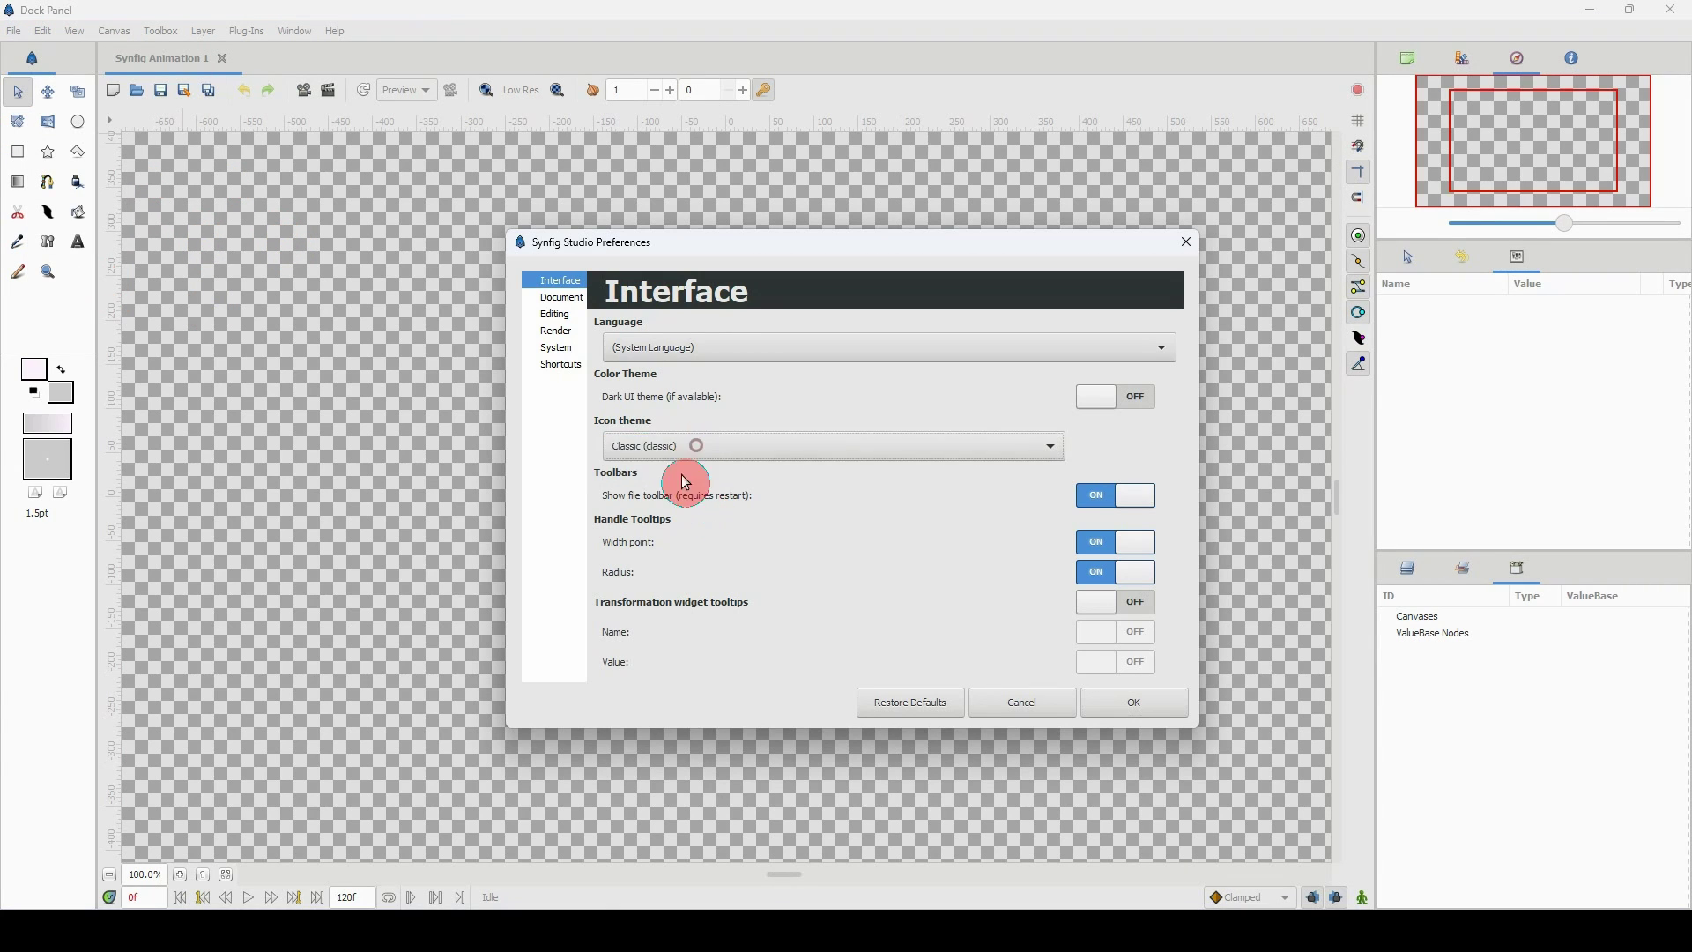
{"action": "left_click", "coordinate": [683, 447]}
{"action": "left_click", "coordinate": [682, 468]}
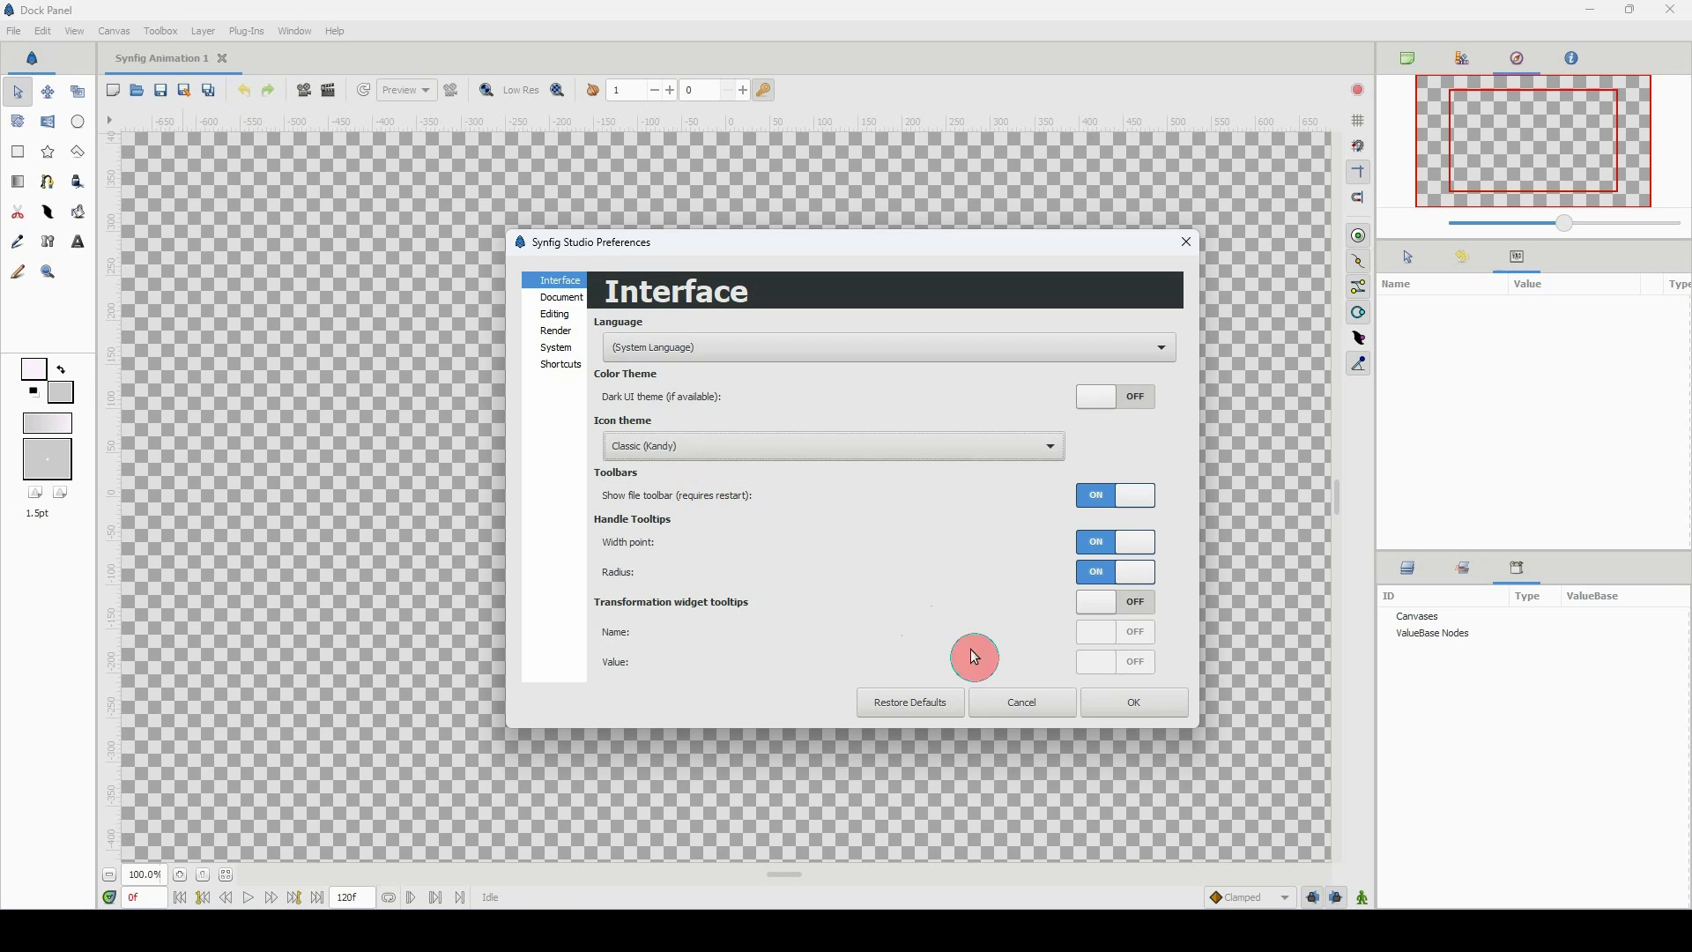
{"action": "left_click", "coordinate": [1113, 715]}
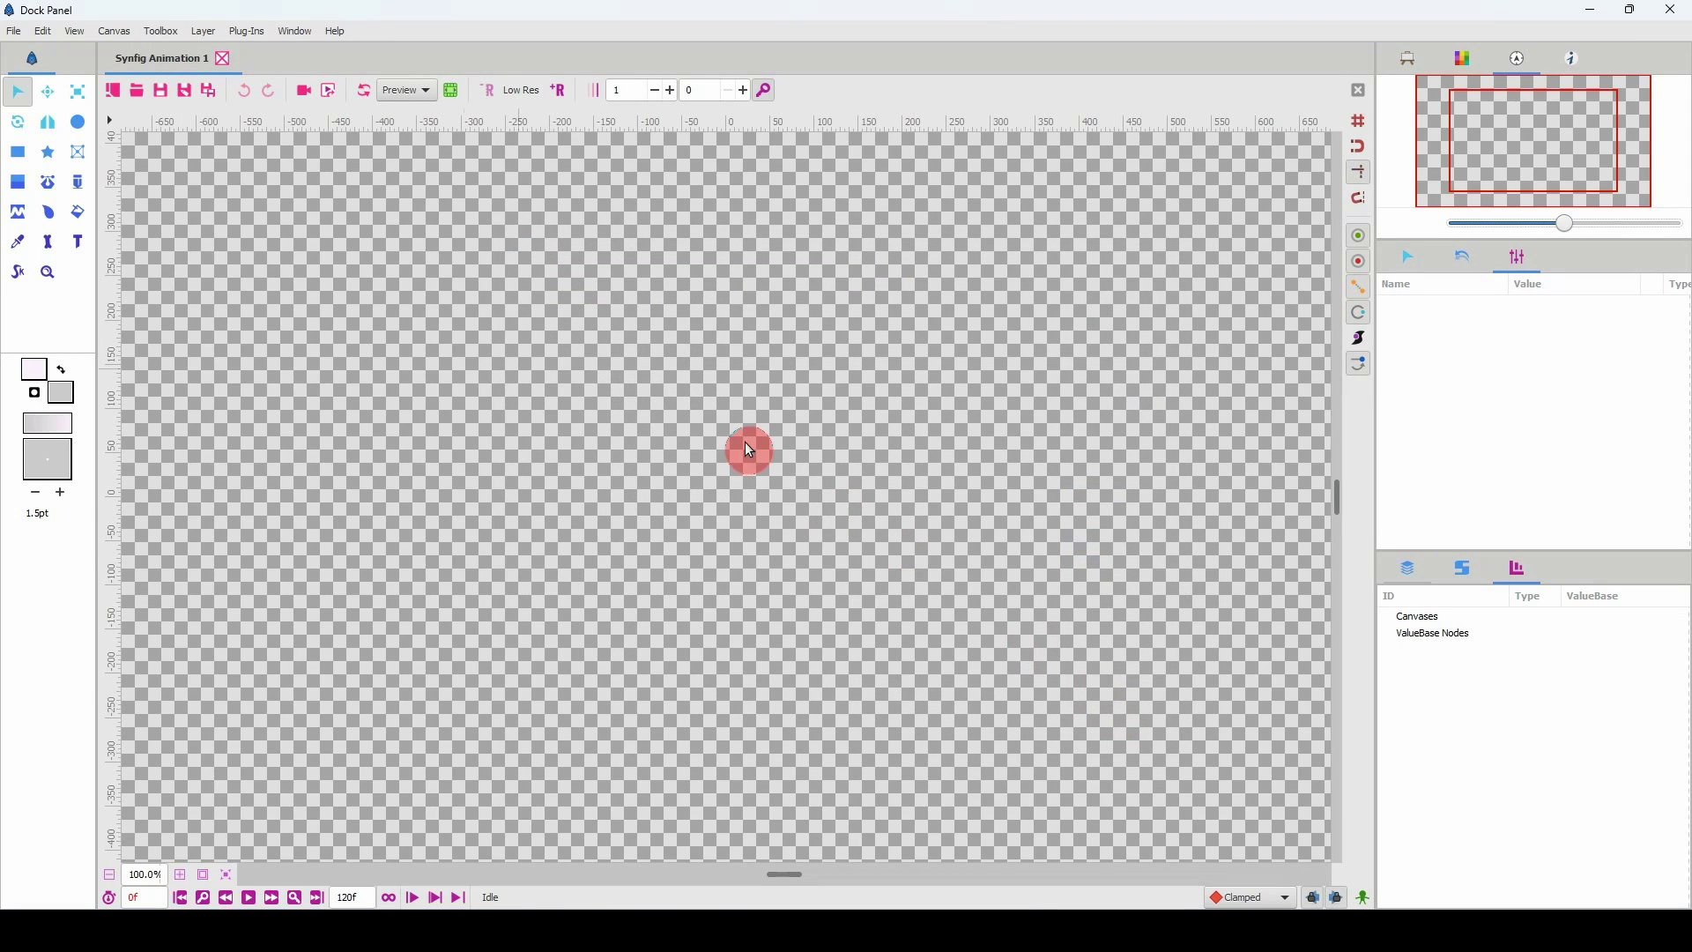
{"action": "left_click_drag", "start_coordinate": [95, 273], "coordinate": [65, 279]}
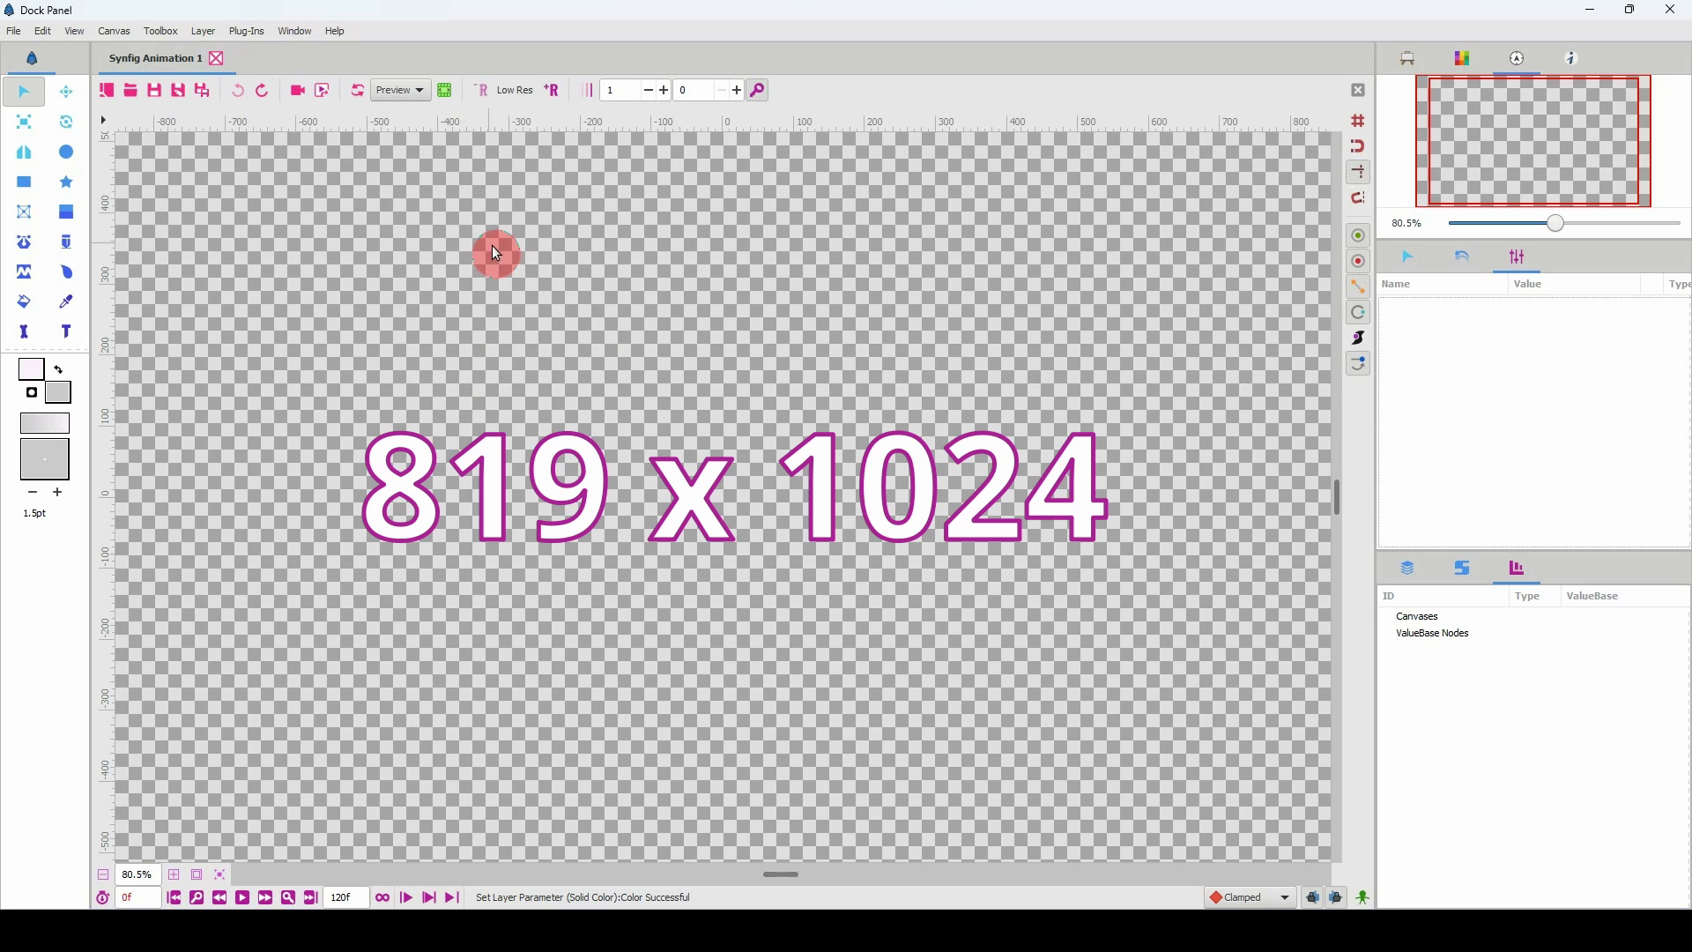
Unlink the canvas width and height and set the image size to 819 by 1024 pixels
{"action": "left_click", "coordinate": [114, 31]}
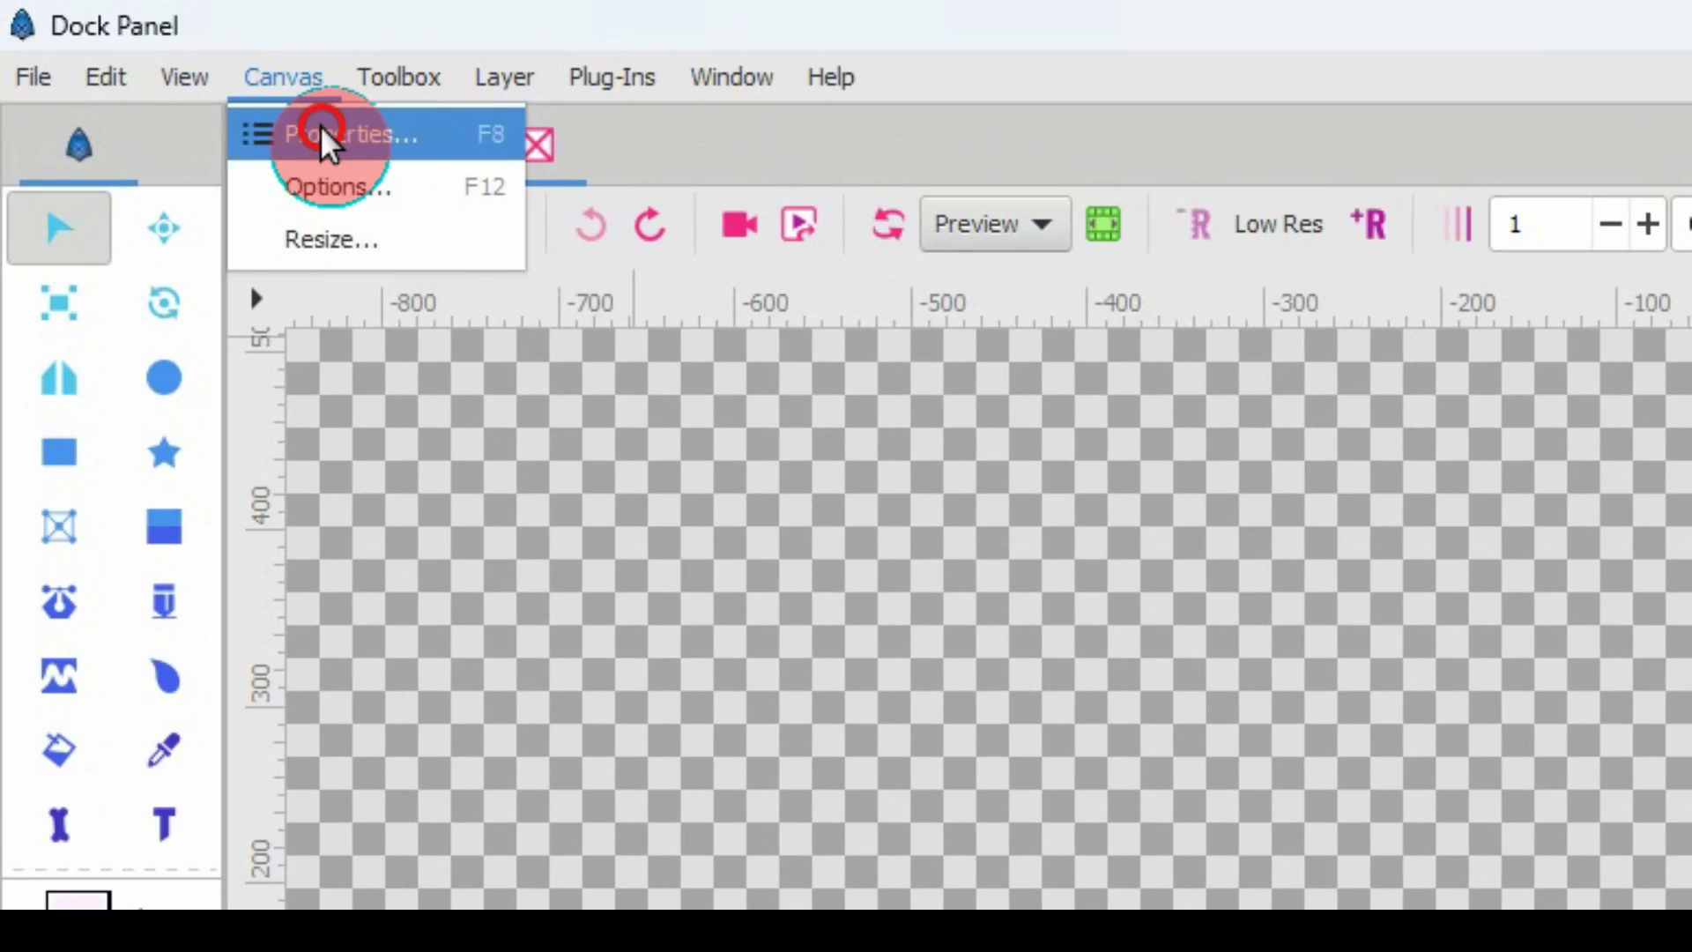
{"action": "left_click", "coordinate": [194, 82]}
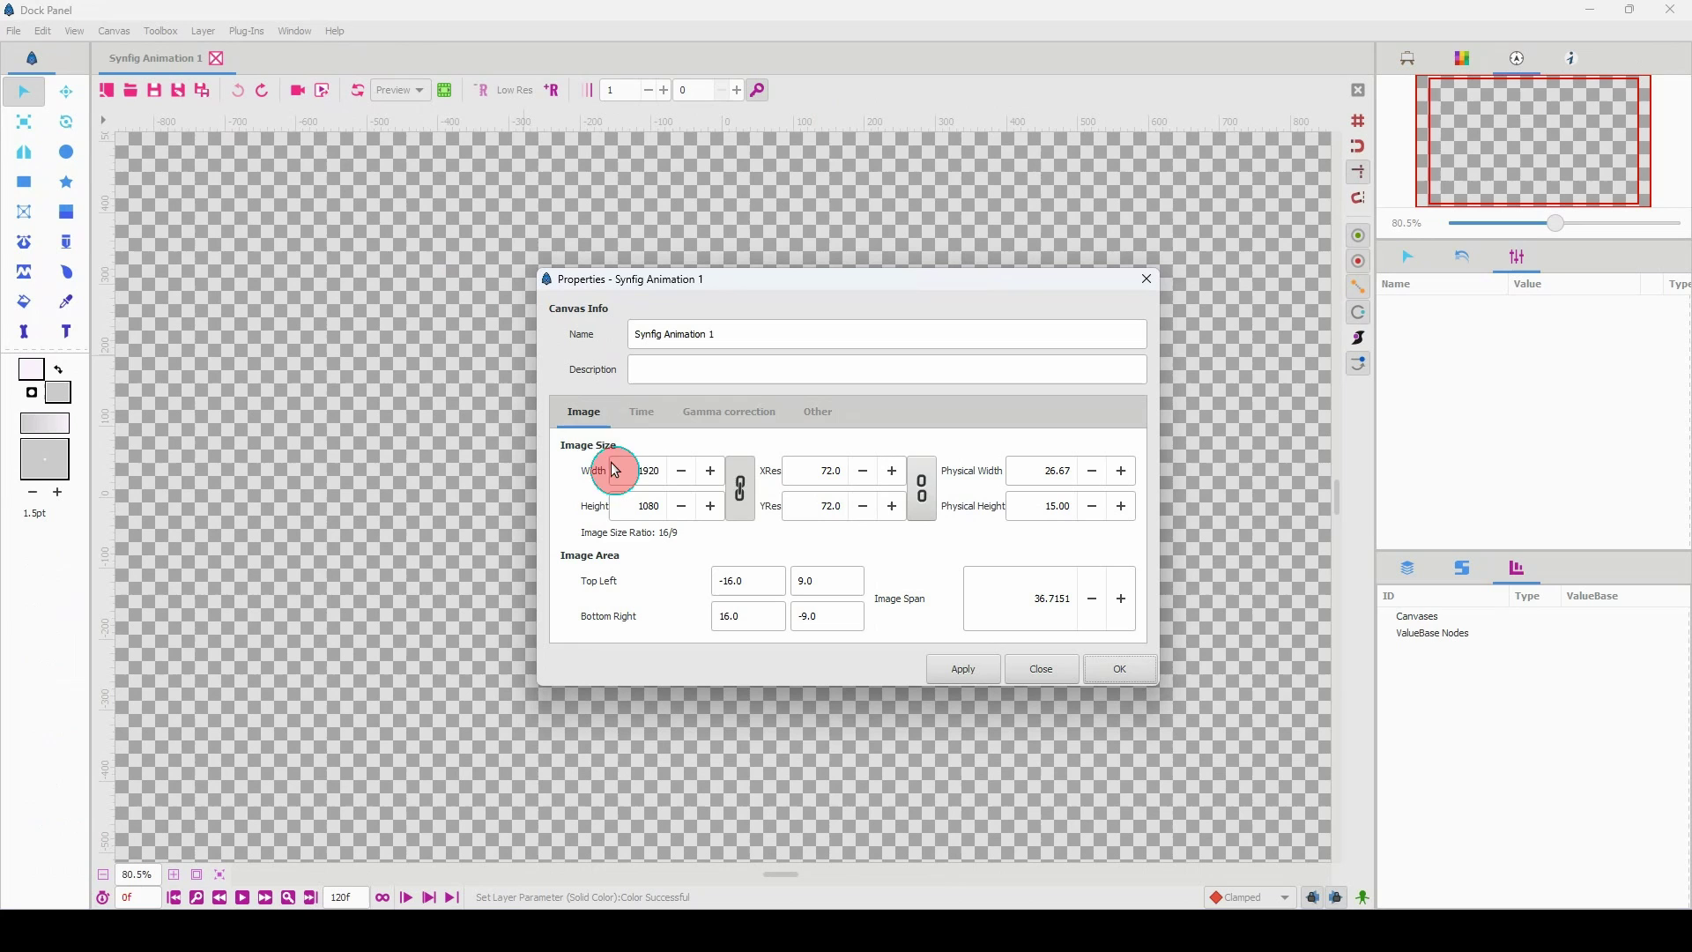
{"action": "left_click", "coordinate": [738, 486]}
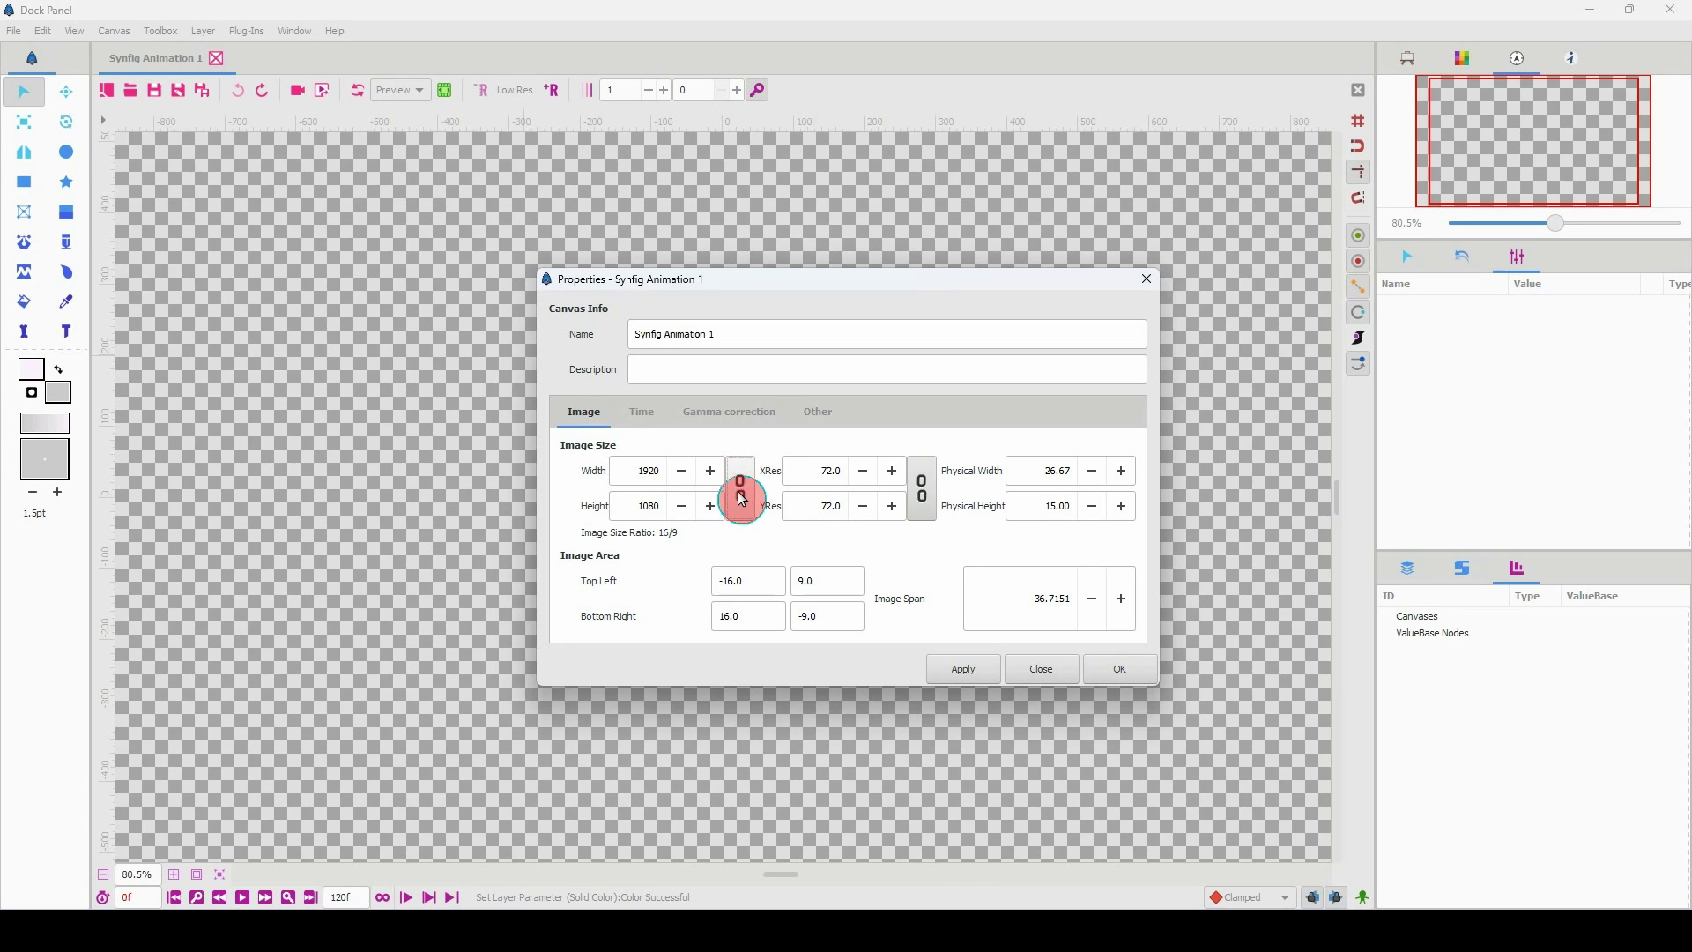
{"action": "double_click", "coordinate": [633, 469]}
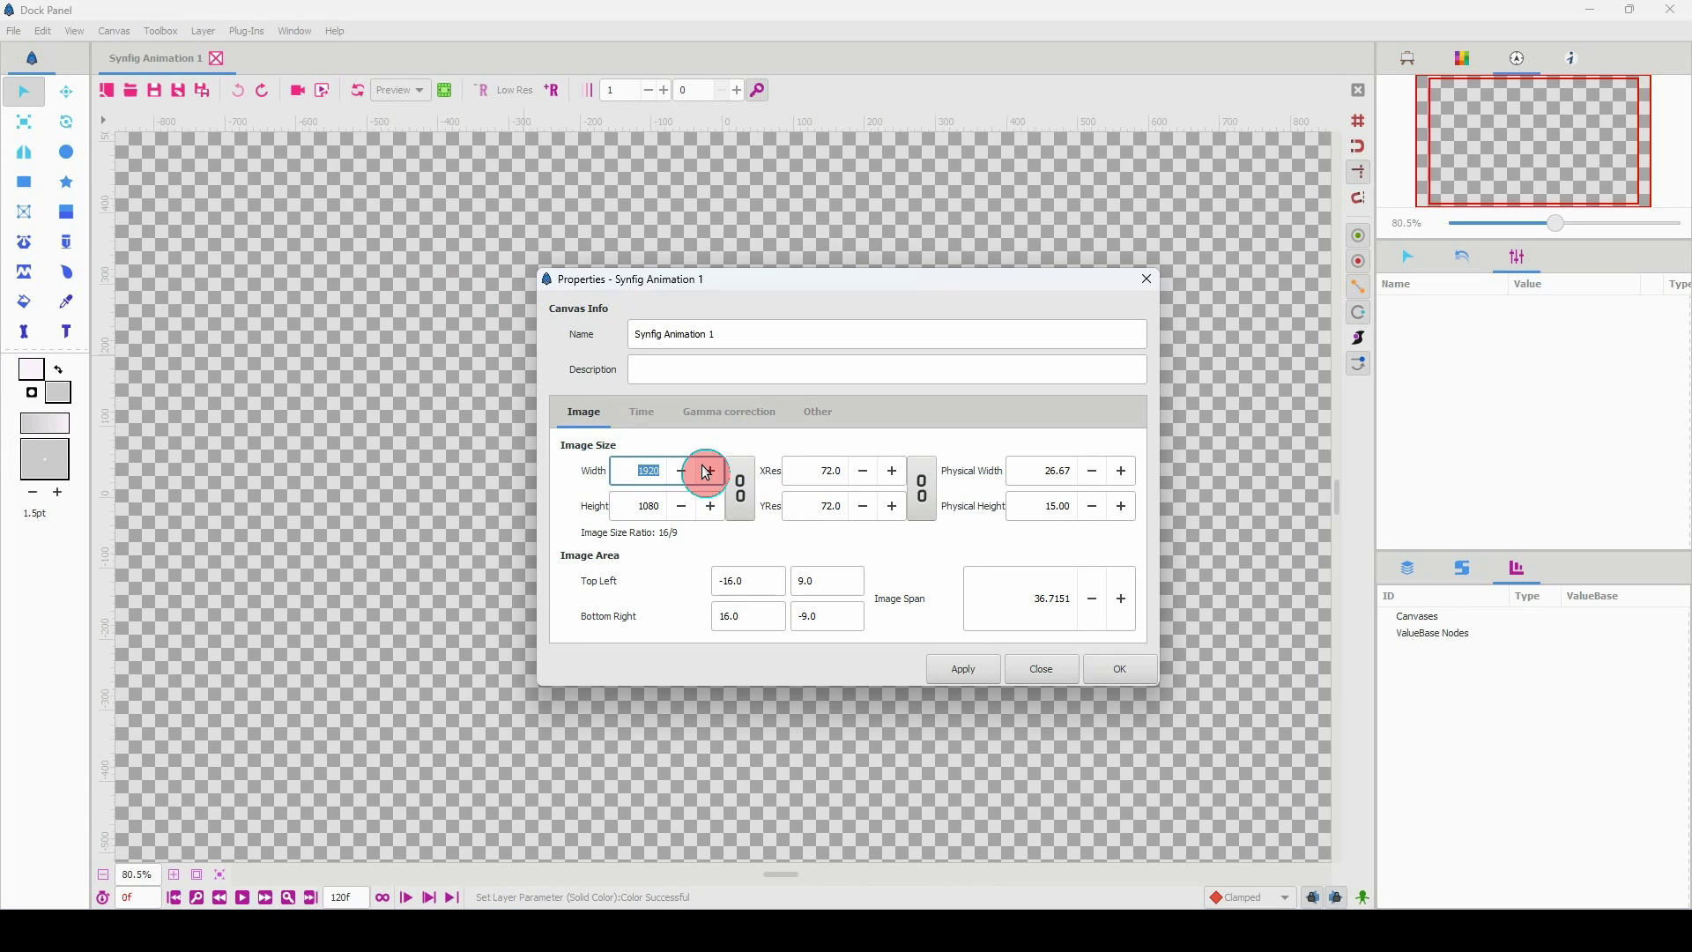
{"action": "type", "text": "819"}
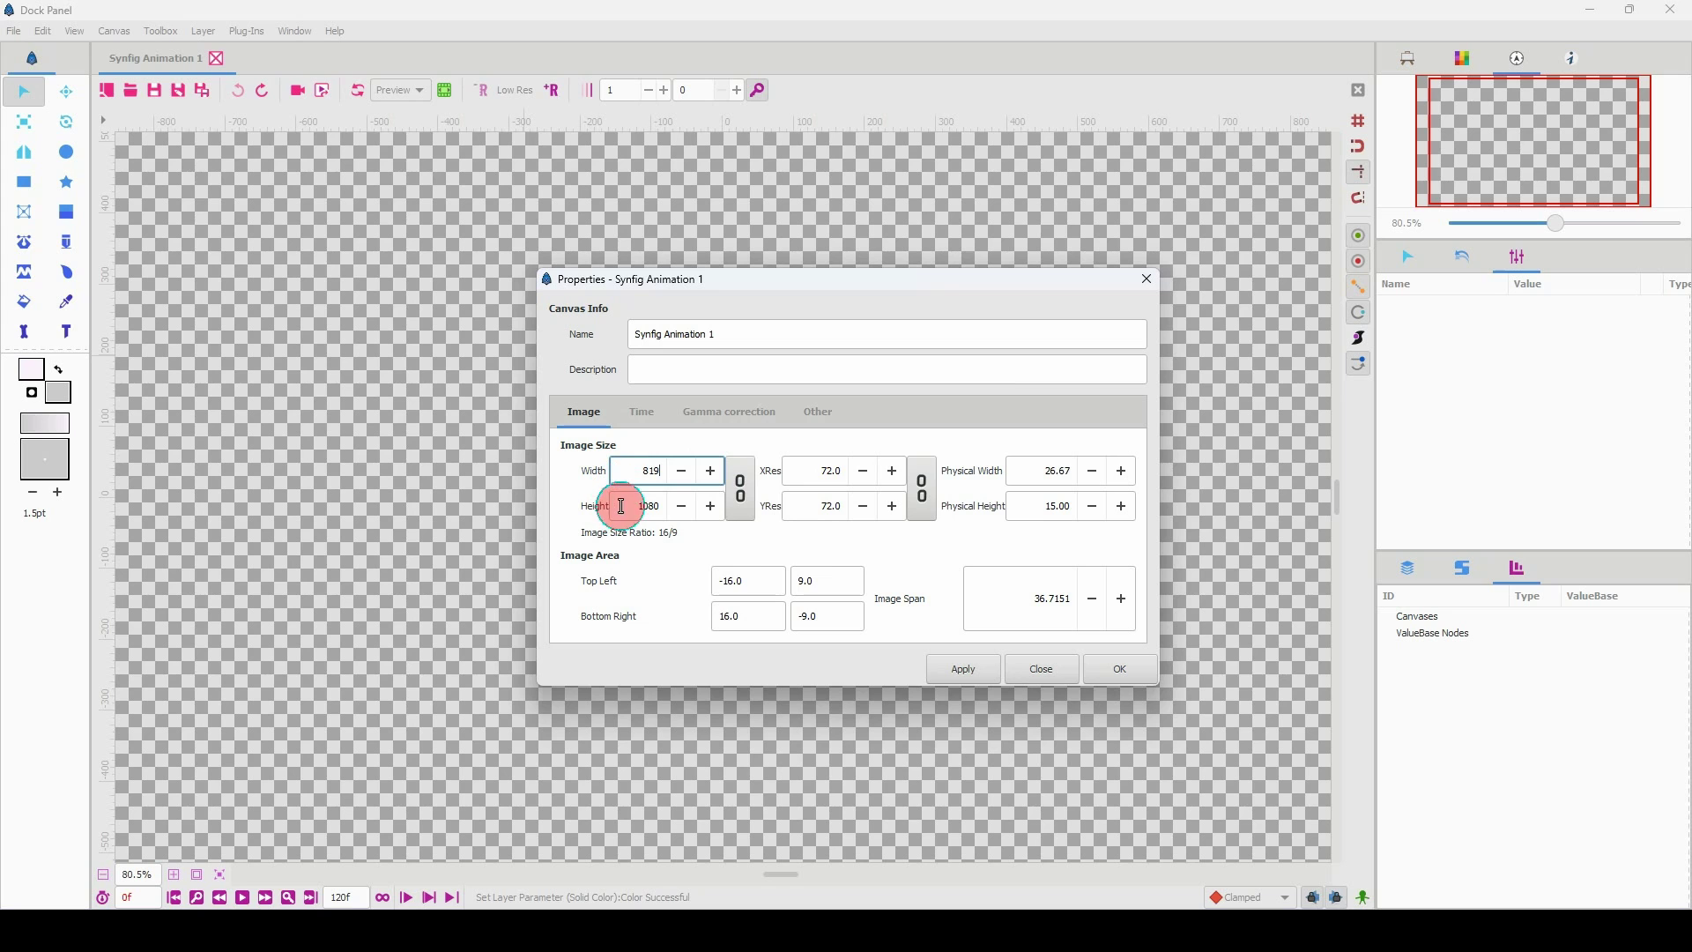
{"action": "left_click_drag", "start_coordinate": [621, 506], "coordinate": [697, 507]}
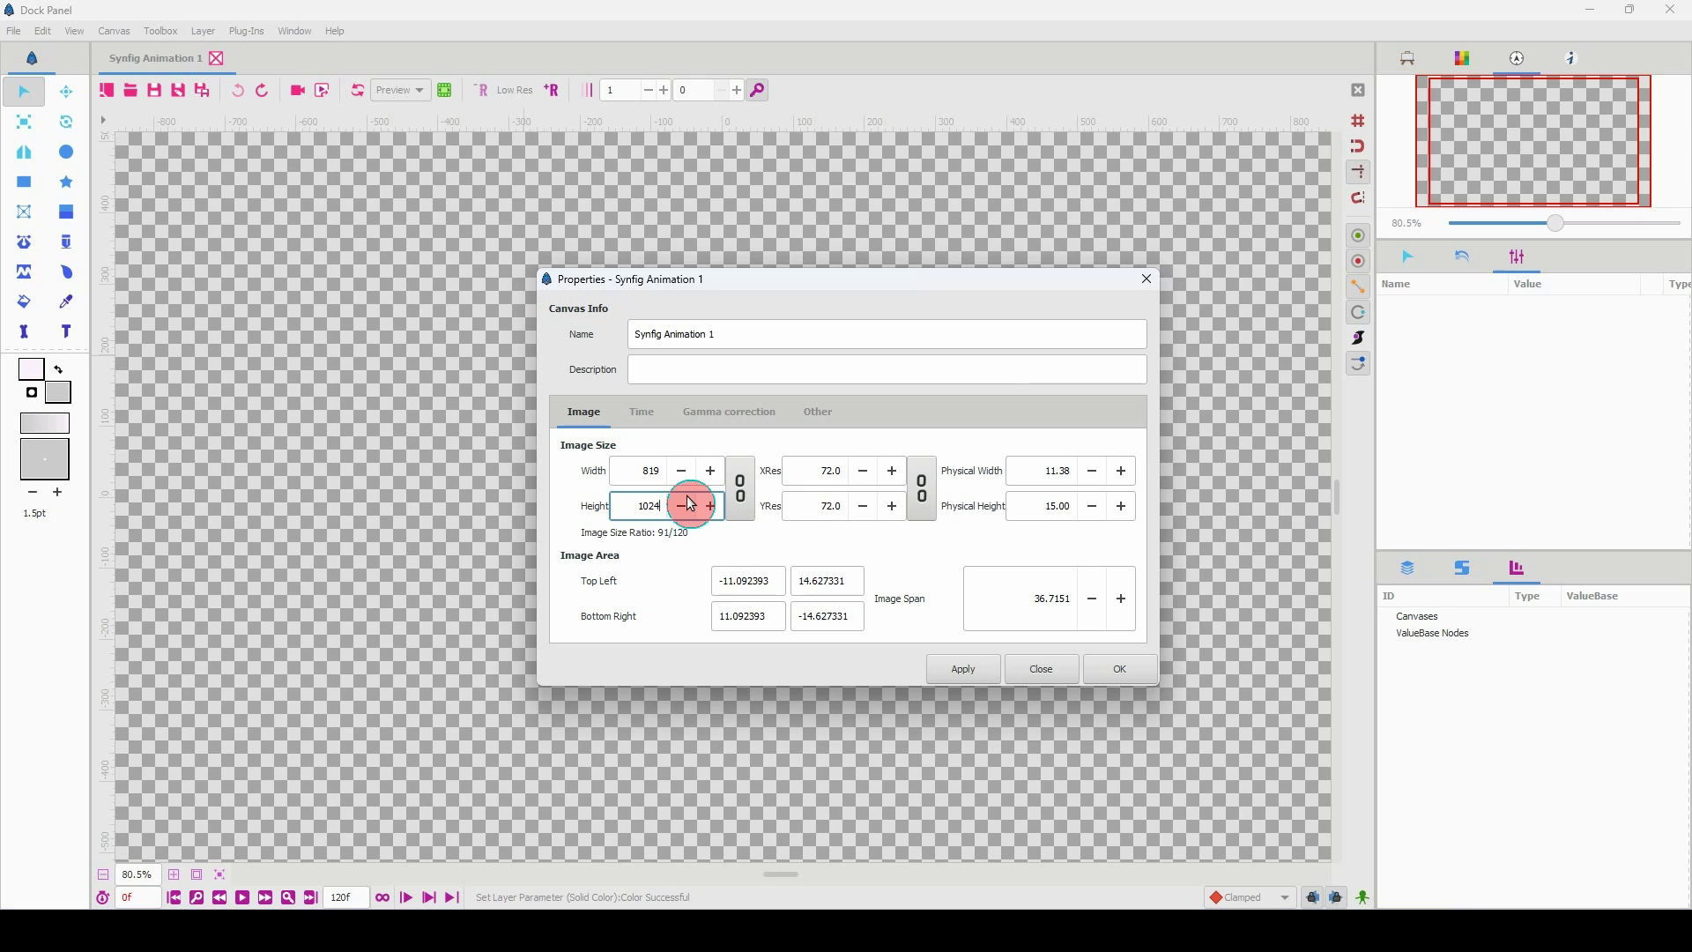
{"action": "left_click", "coordinate": [966, 672]}
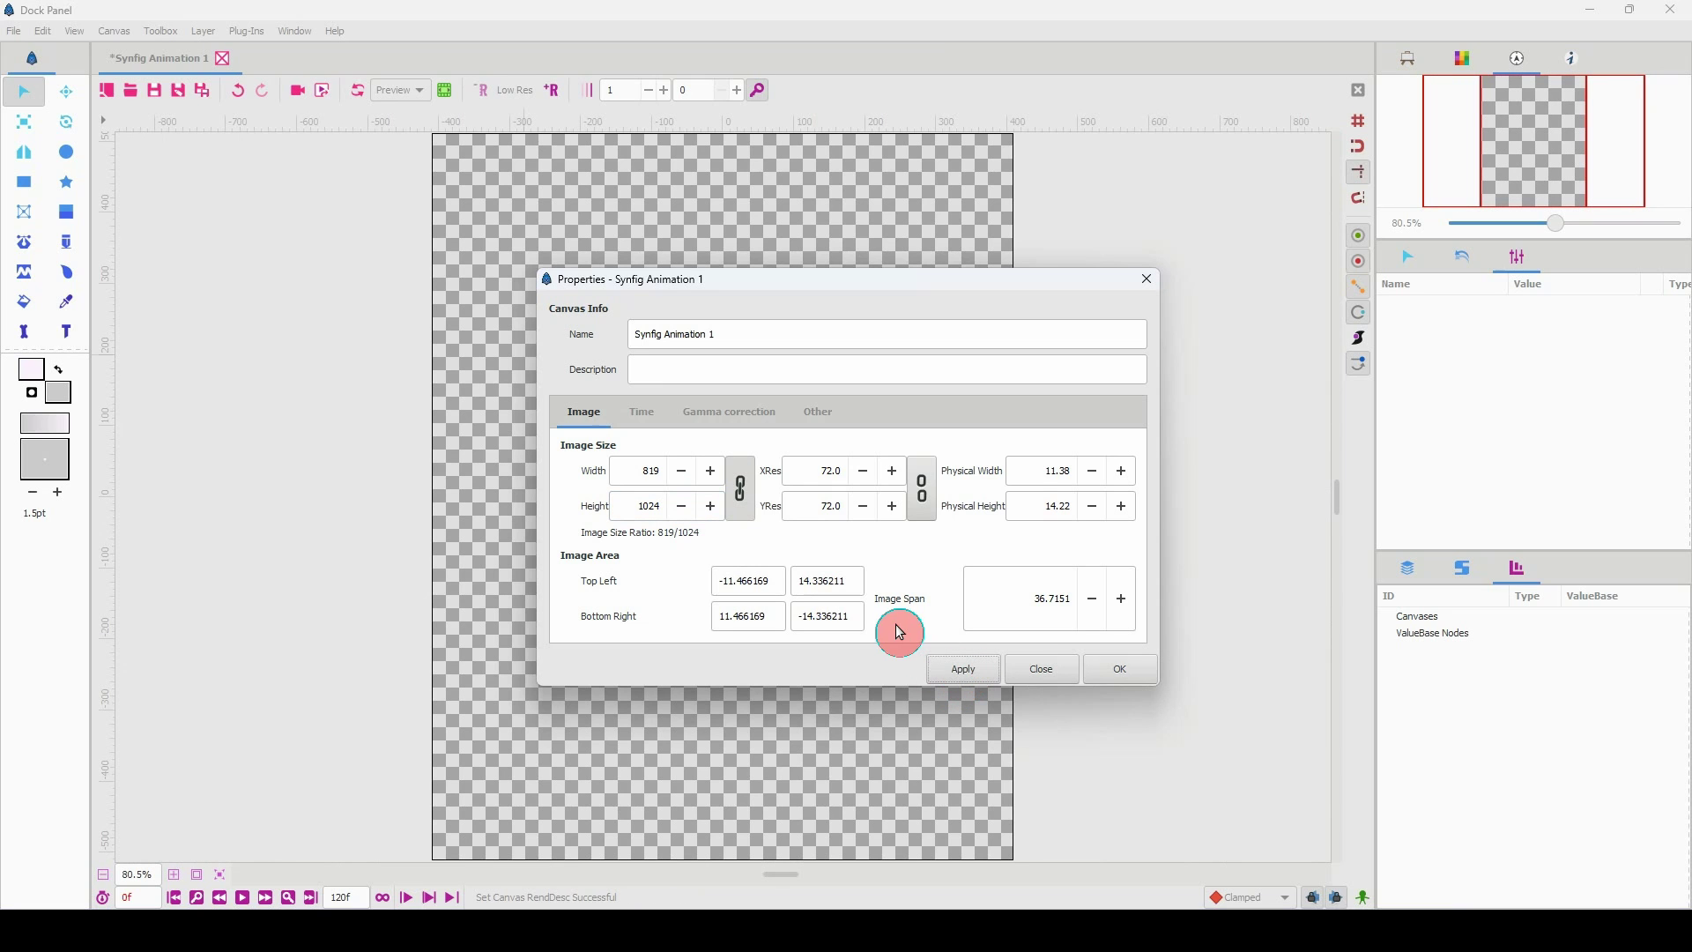
{"action": "left_click", "coordinate": [1122, 670]}
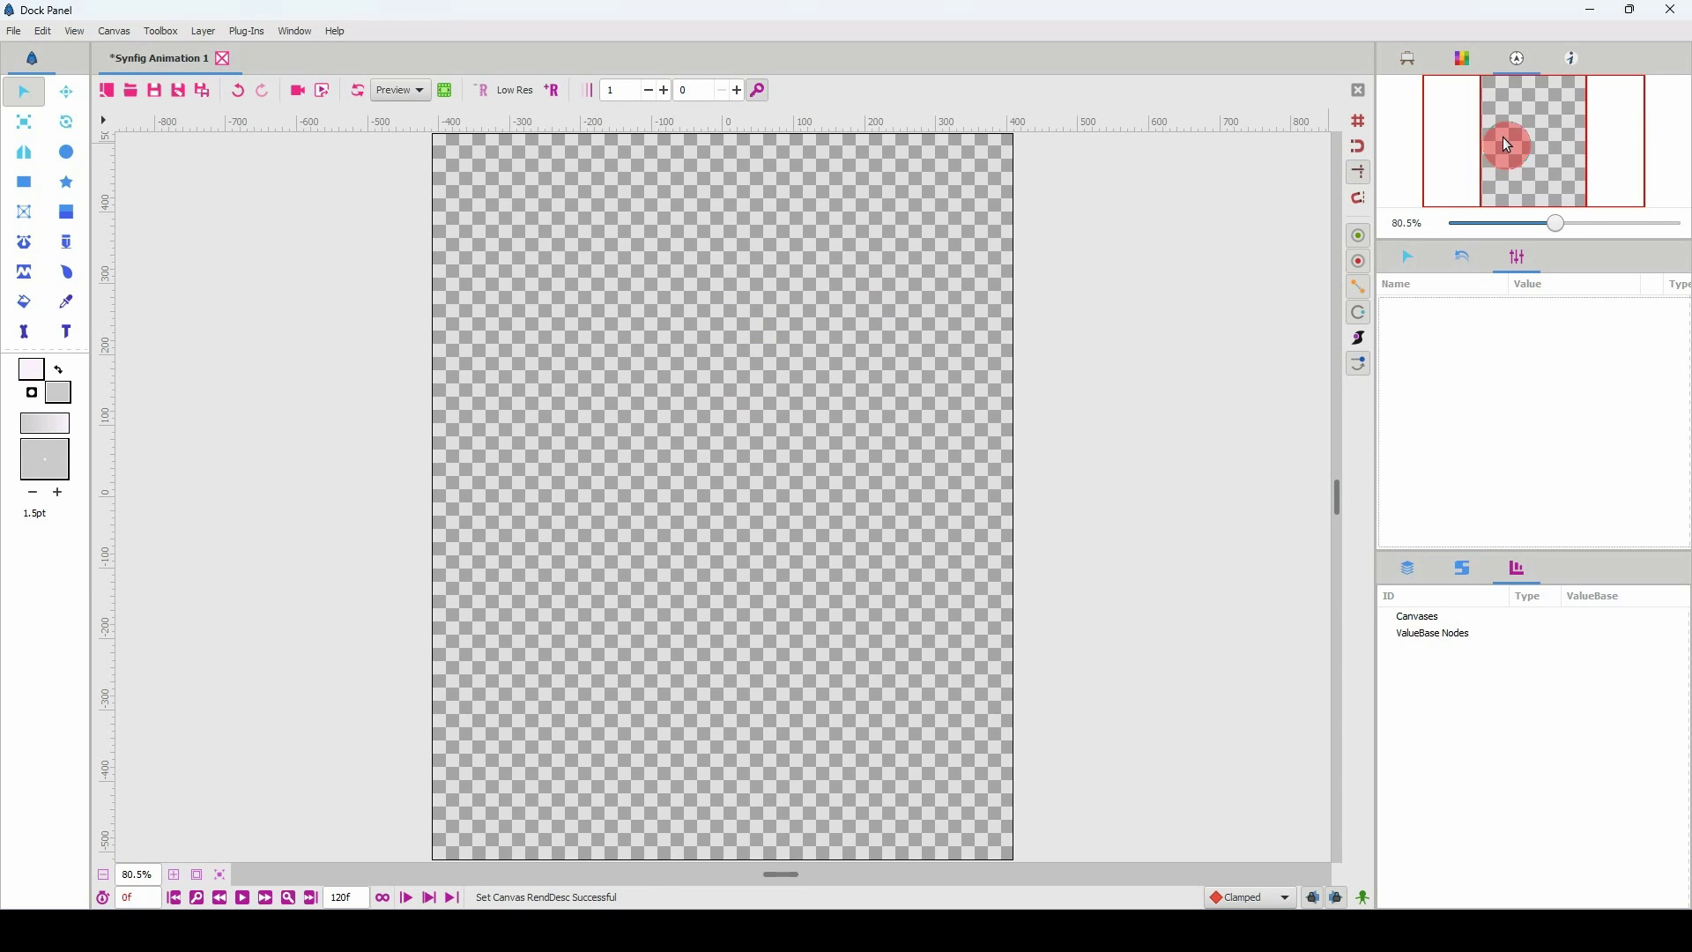
{"action": "mouse_move", "coordinate": [1531, 153]}
{"action": "left_mouse_down"}
{"action": "mouse_move", "coordinate": [1578, 161]}
{"action": "mouse_move", "coordinate": [1600, 104]}
{"action": "mouse_move", "coordinate": [1543, 88]}
{"action": "mouse_move", "coordinate": [1489, 119]}
{"action": "mouse_move", "coordinate": [1588, 160]}
{"action": "mouse_move", "coordinate": [1459, 155]}
{"action": "mouse_move", "coordinate": [1547, 133]}
{"action": "mouse_move", "coordinate": [1481, 208]}
{"action": "mouse_move", "coordinate": [1498, 163]}
{"action": "mouse_move", "coordinate": [1523, 162]}
{"action": "left_mouse_up"}
{"action": "mouse_move", "coordinate": [1557, 223]}
{"action": "left_mouse_down"}
{"action": "mouse_move", "coordinate": [1488, 236]}
{"action": "mouse_move", "coordinate": [1561, 215]}
{"action": "left_mouse_up"}
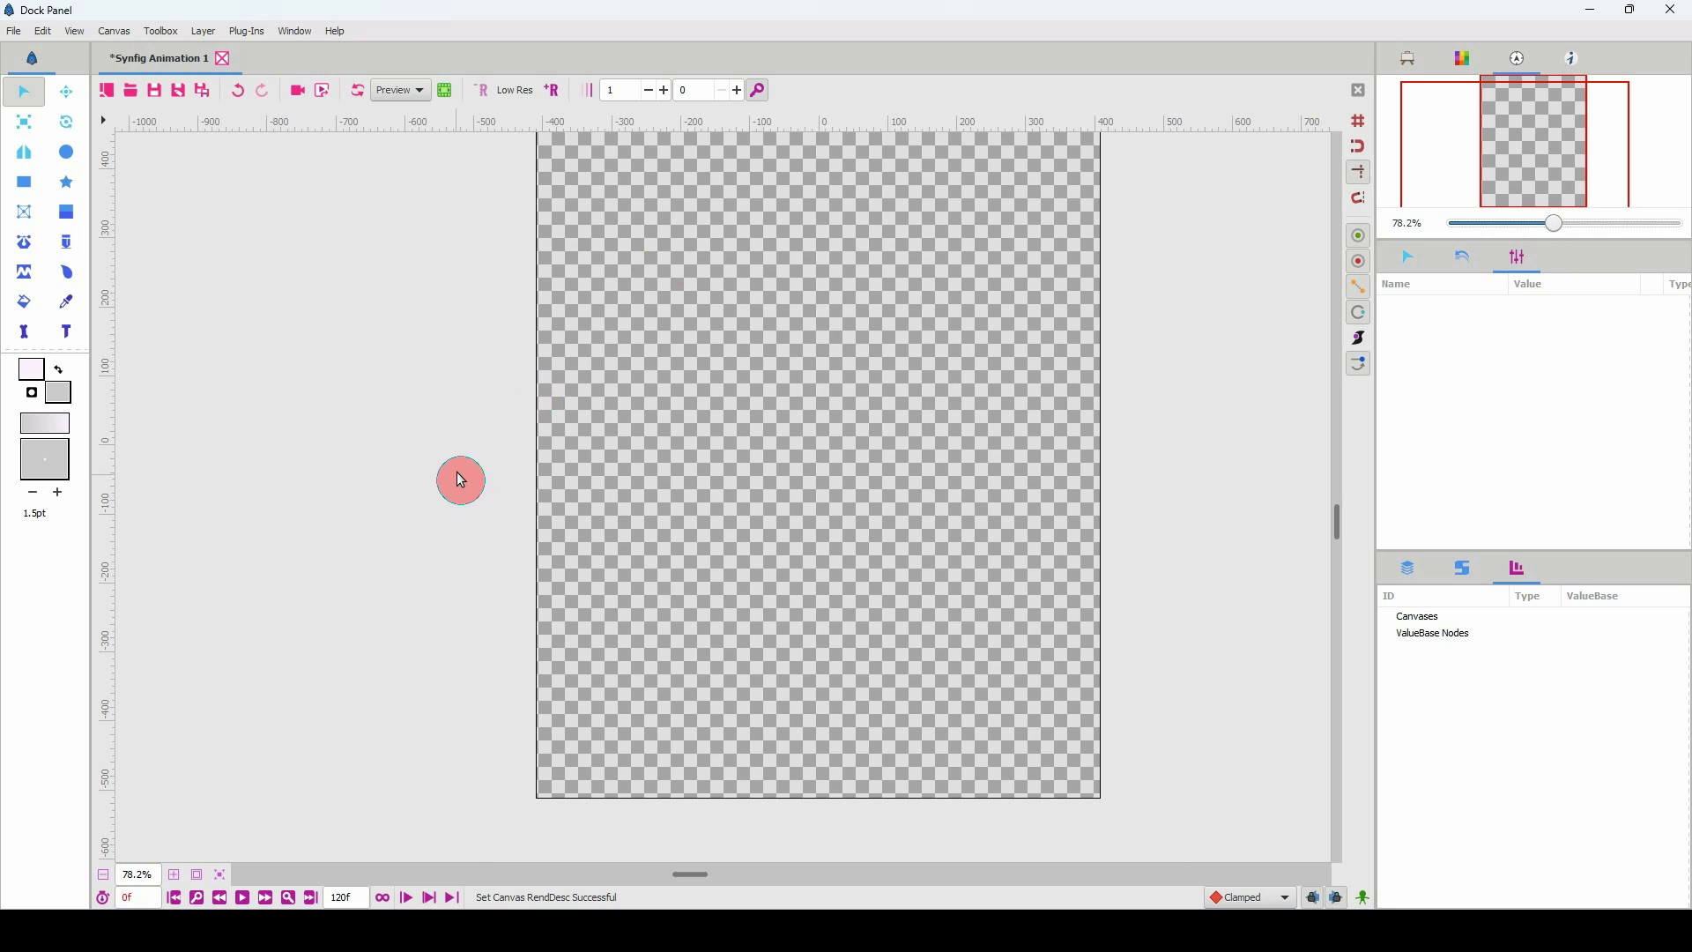
{"action": "left_click", "coordinate": [220, 877]}
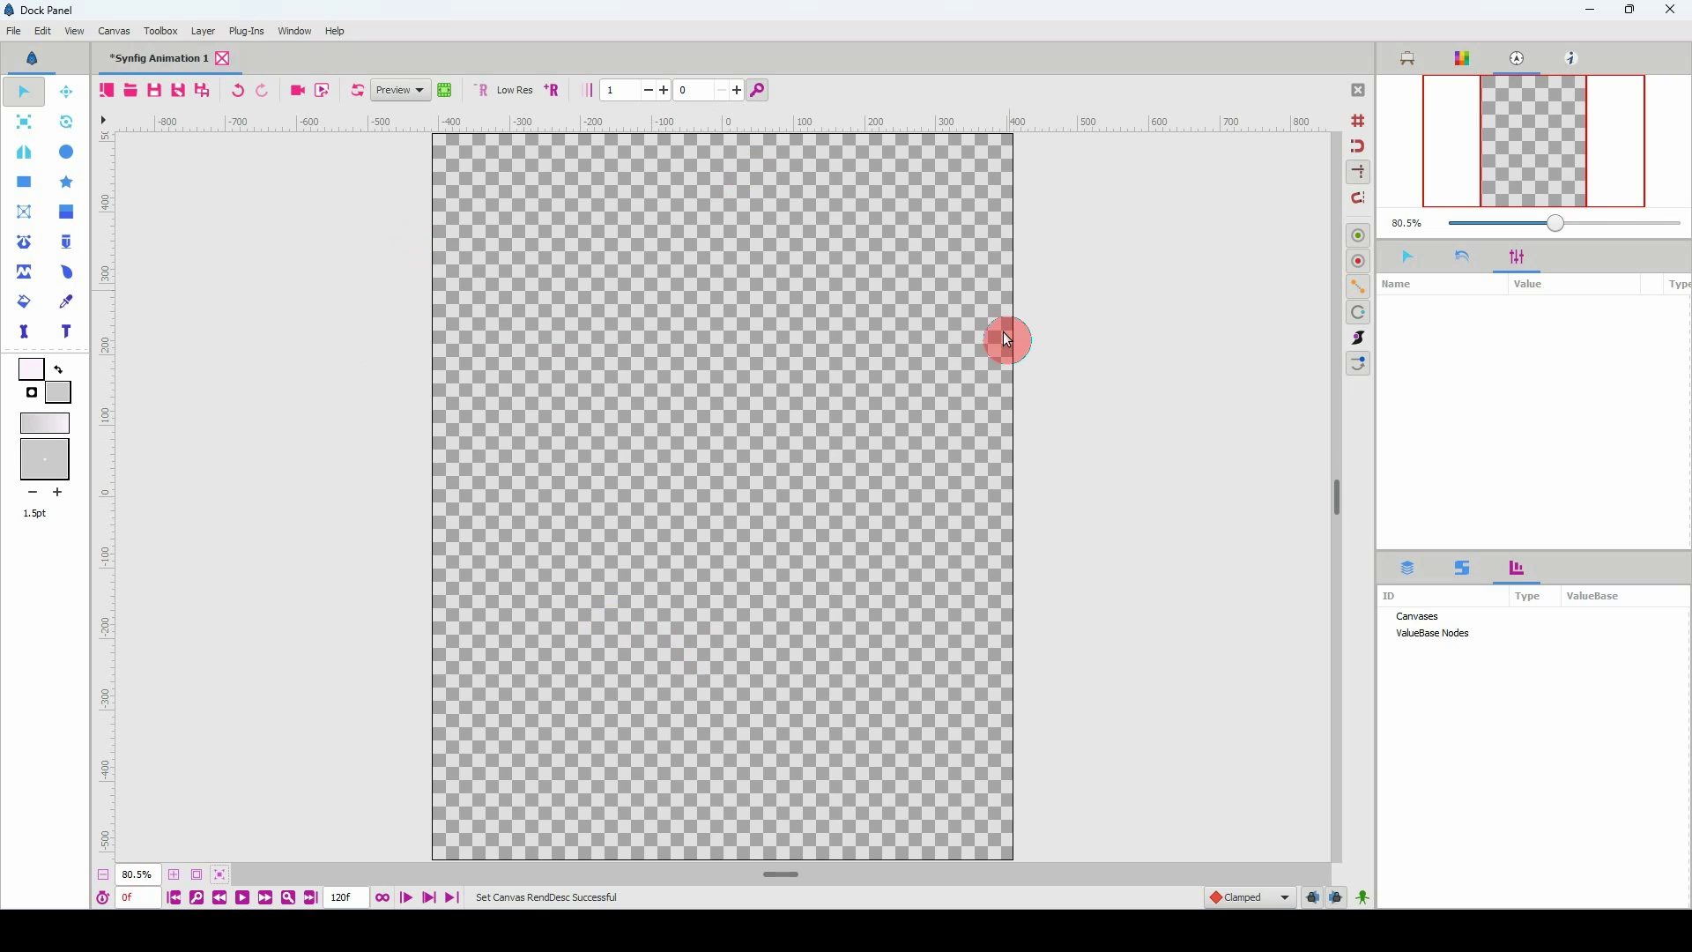
{"action": "left_click", "coordinate": [220, 877]}
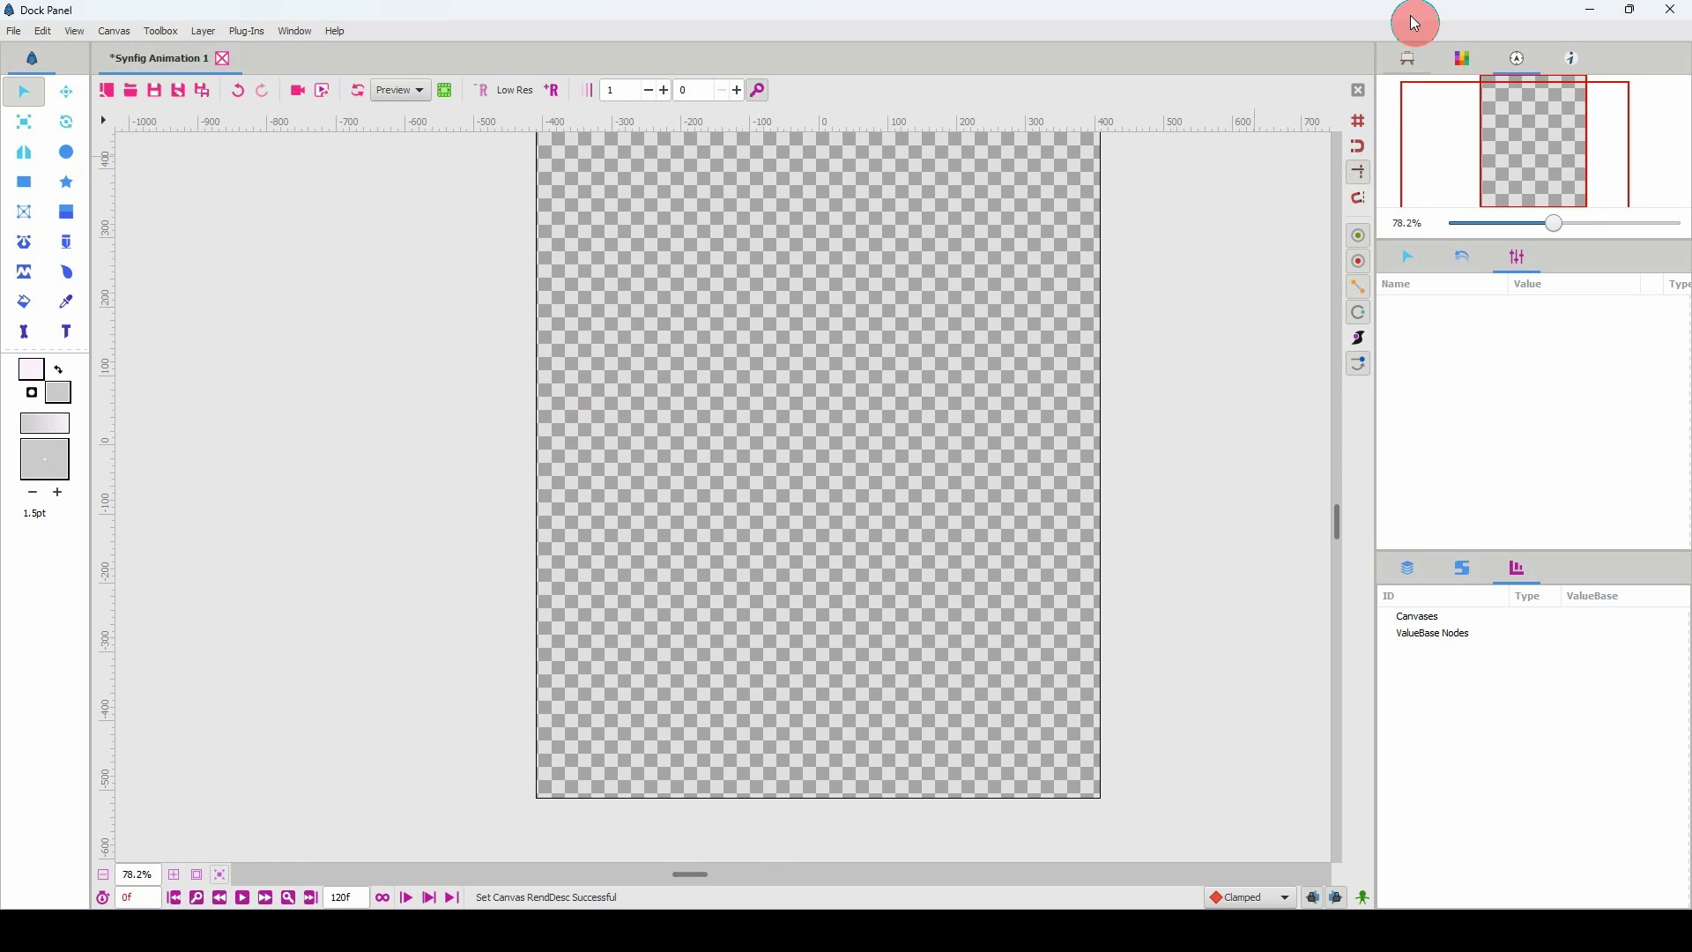
{"action": "left_click", "coordinate": [220, 874]}
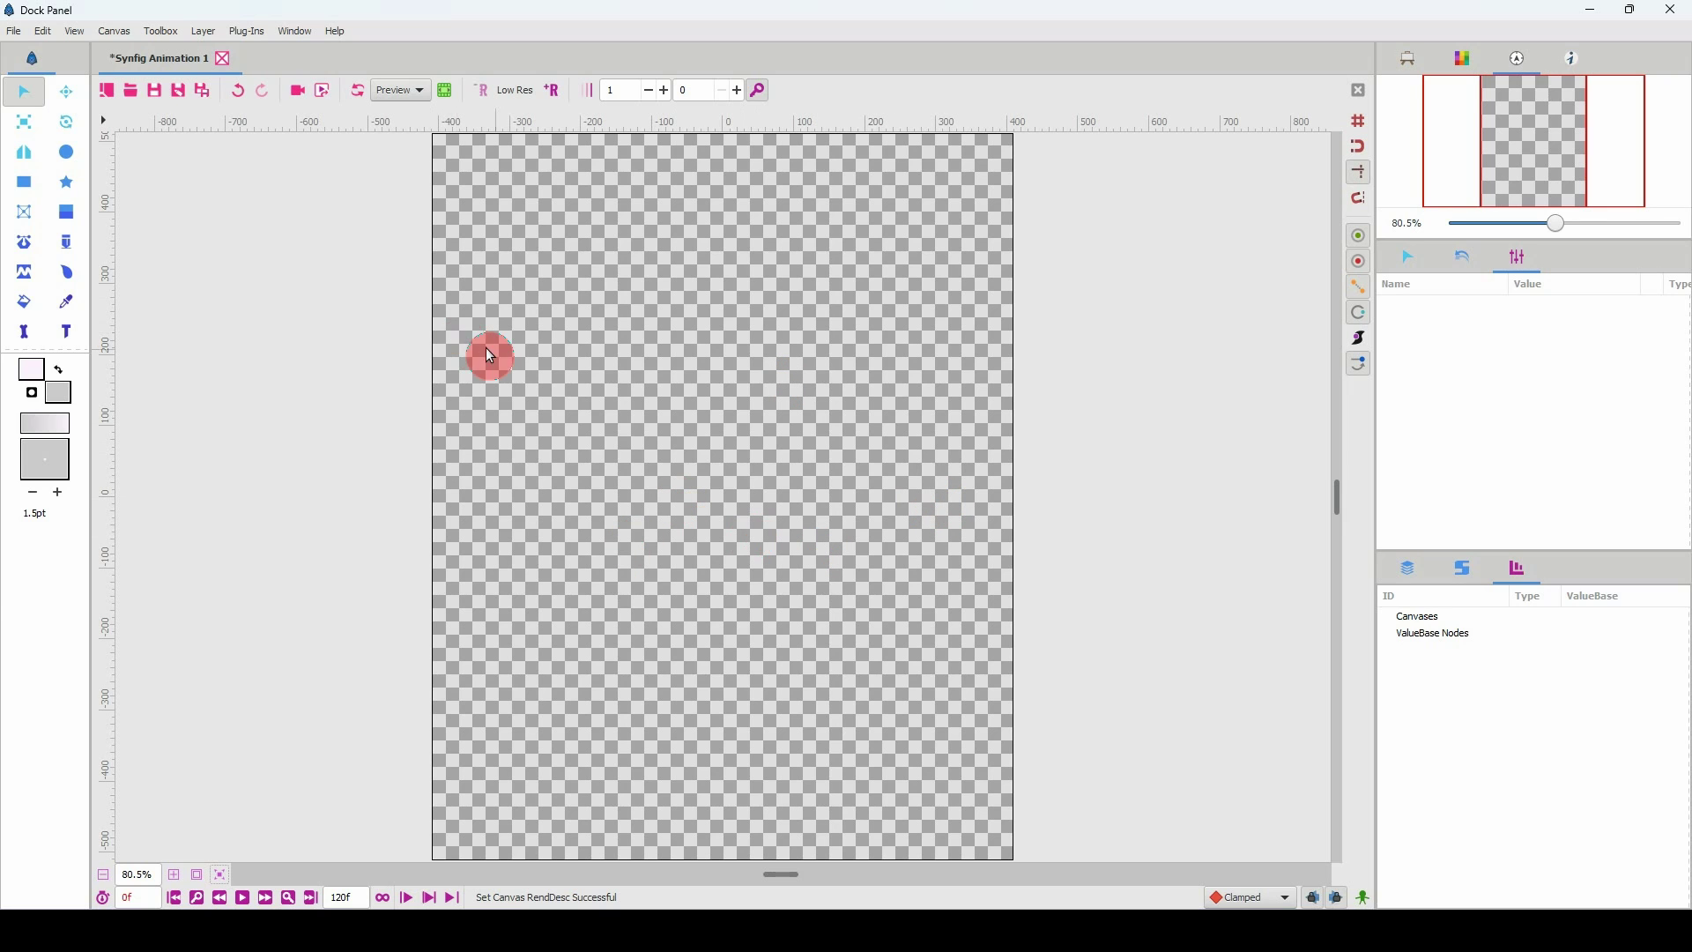
Add a Solid Color geometry layer as the canvas background
{"action": "left_click", "coordinate": [204, 31]}
{"action": "mouse_move", "coordinate": [220, 54]}
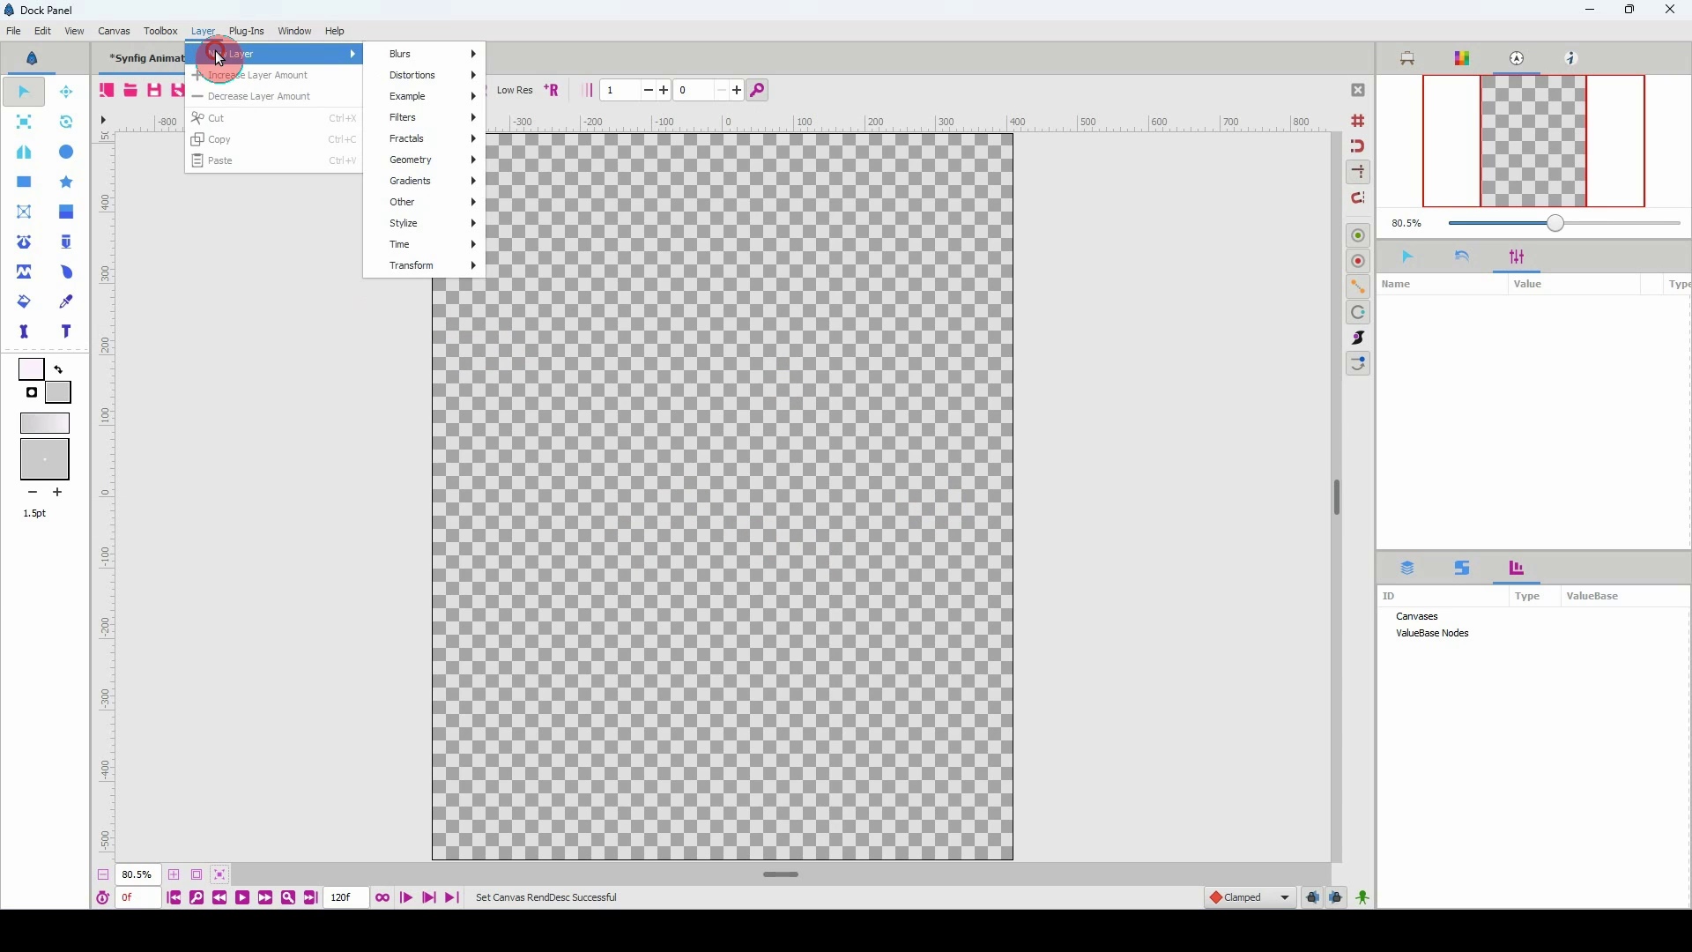
{"action": "mouse_move", "coordinate": [446, 162]}
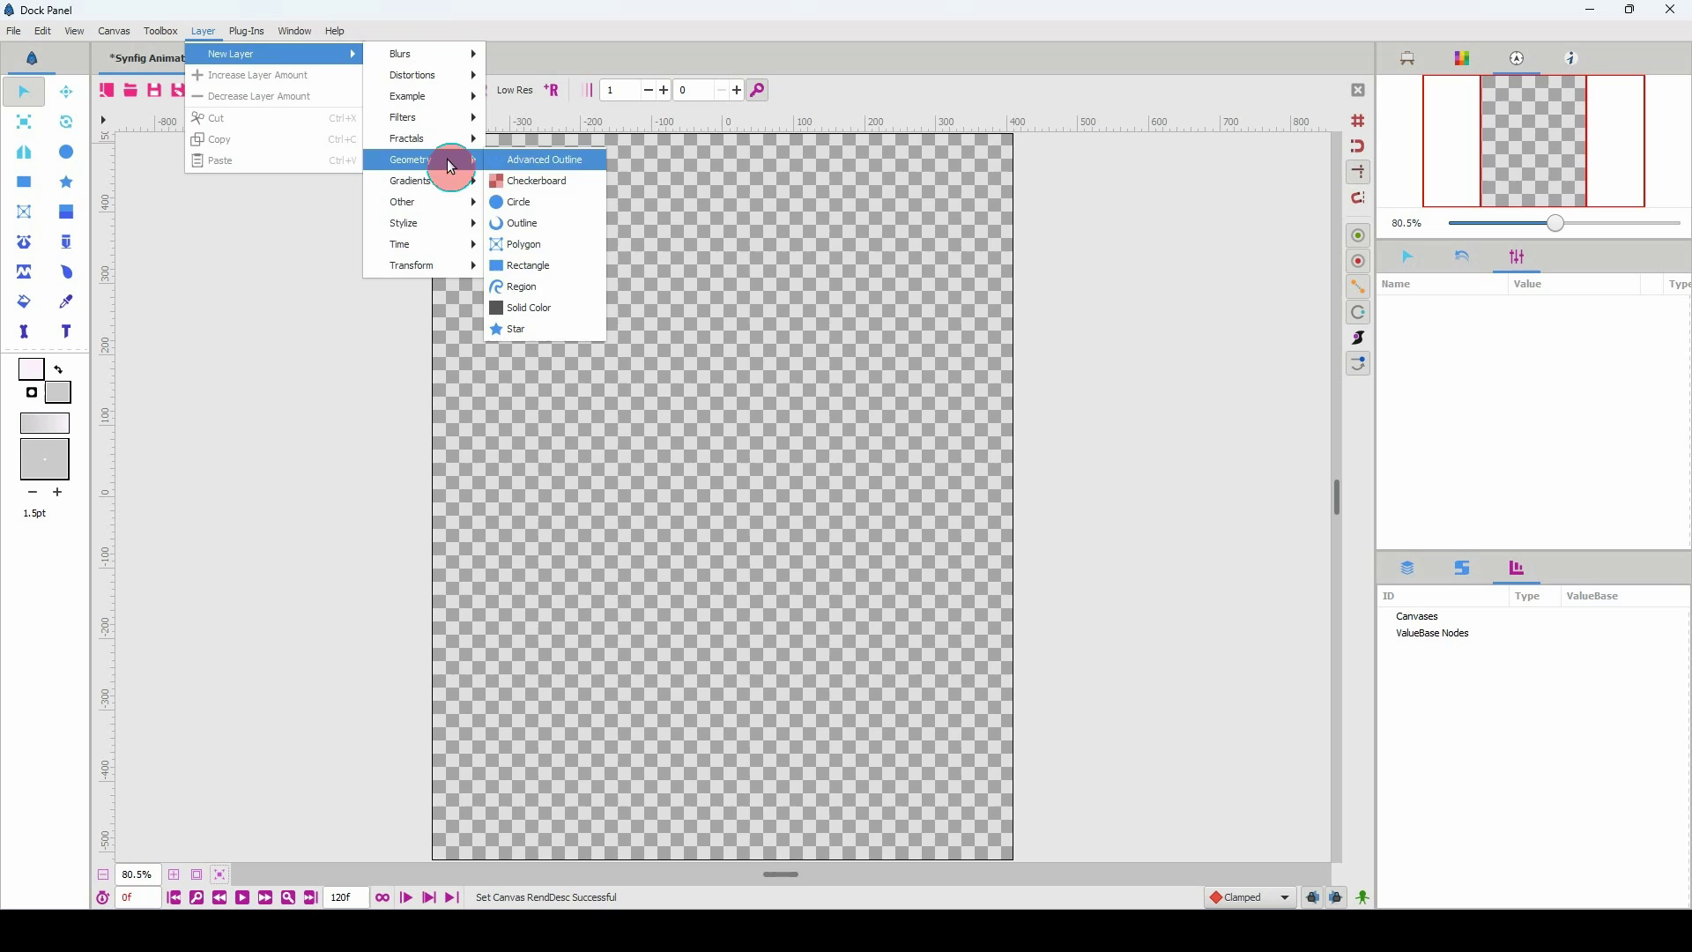
{"action": "left_click", "coordinate": [546, 314]}
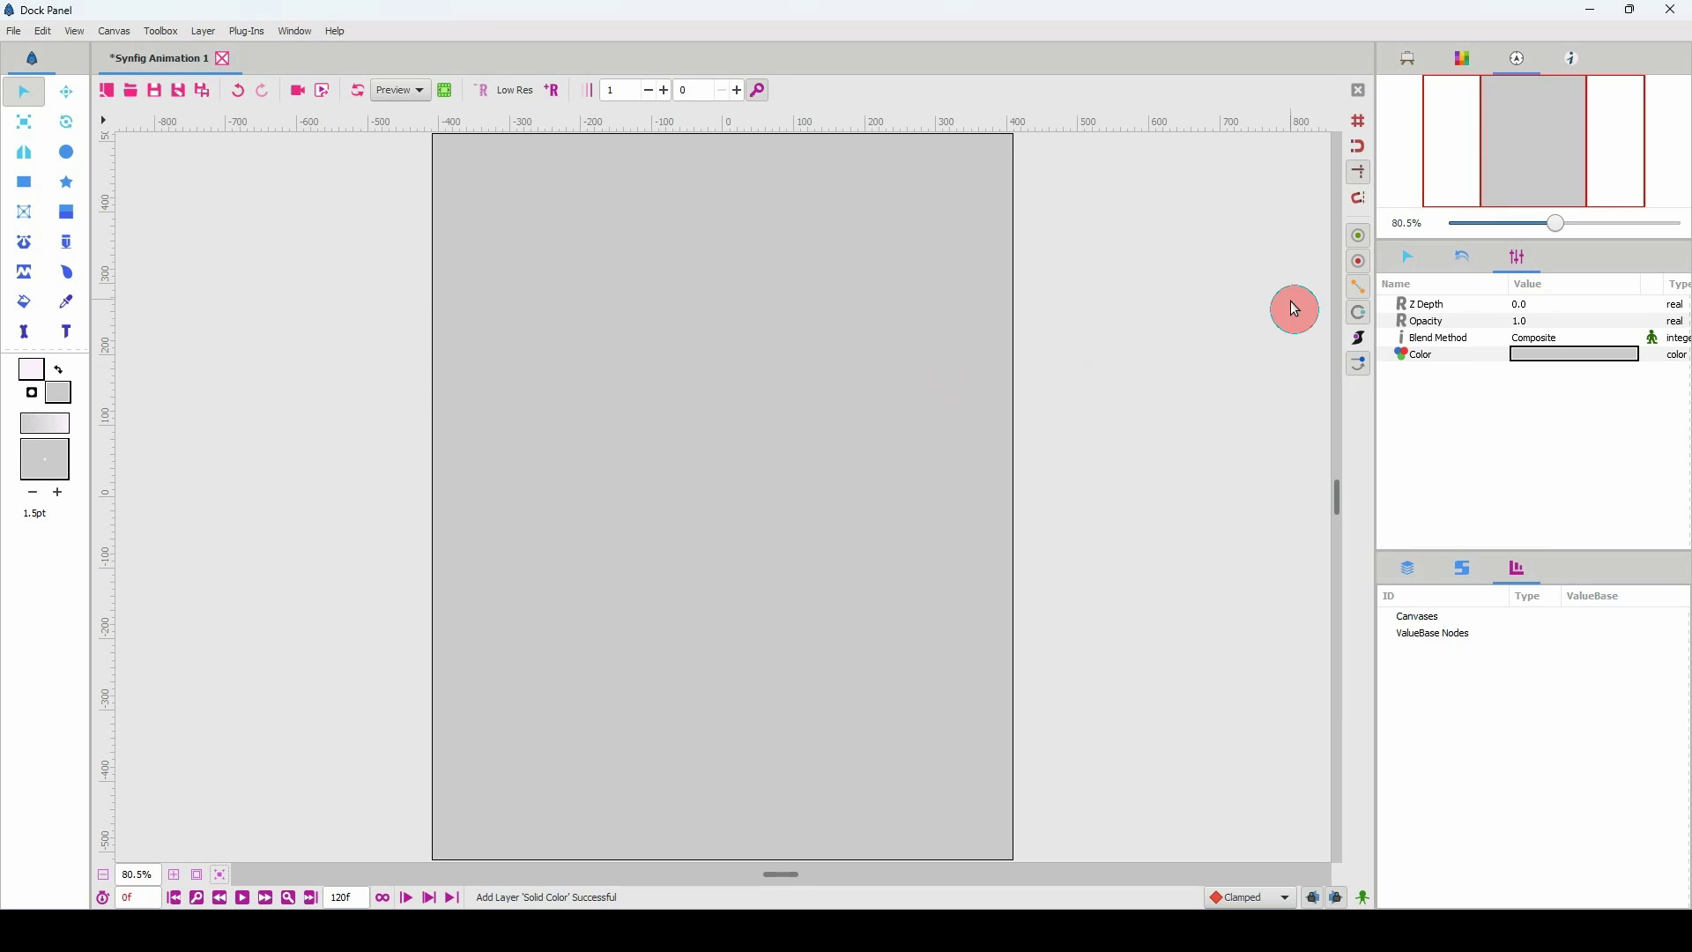
Set the Solid Color layer's colour to the dark grey #1D1D1D and close the colour dialog
{"action": "double_click", "coordinate": [1544, 354]}
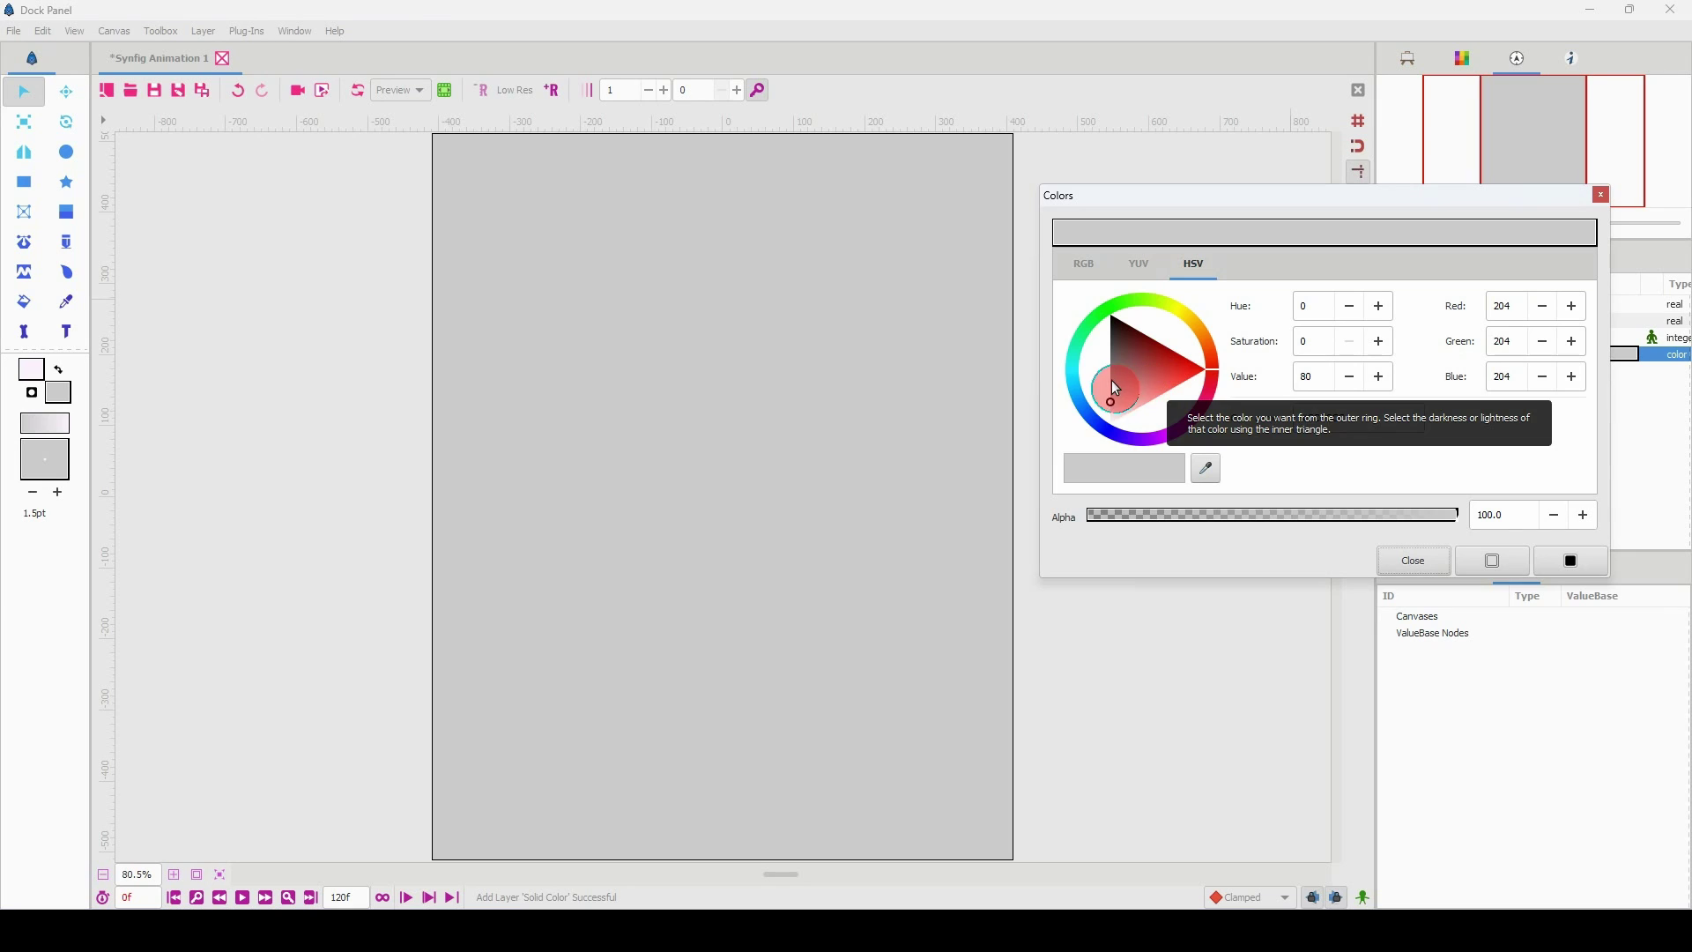
{"action": "left_click_drag", "start_coordinate": [1113, 379], "coordinate": [1098, 328]}
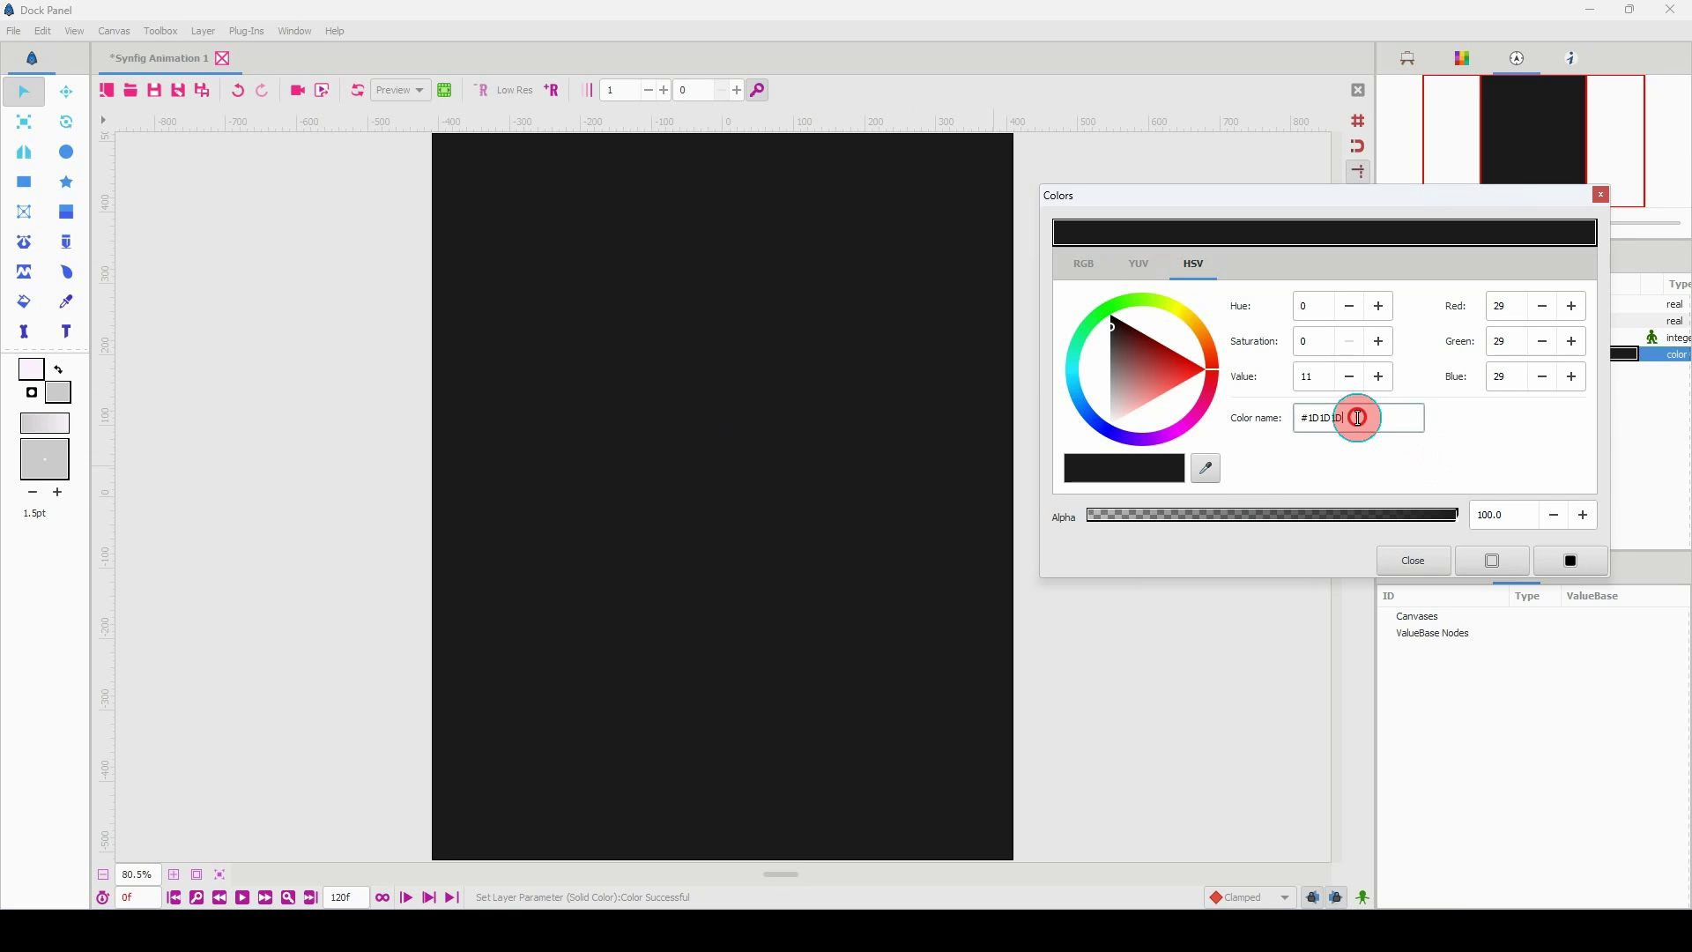
{"action": "left_click_drag", "start_coordinate": [1360, 420], "coordinate": [1292, 424]}
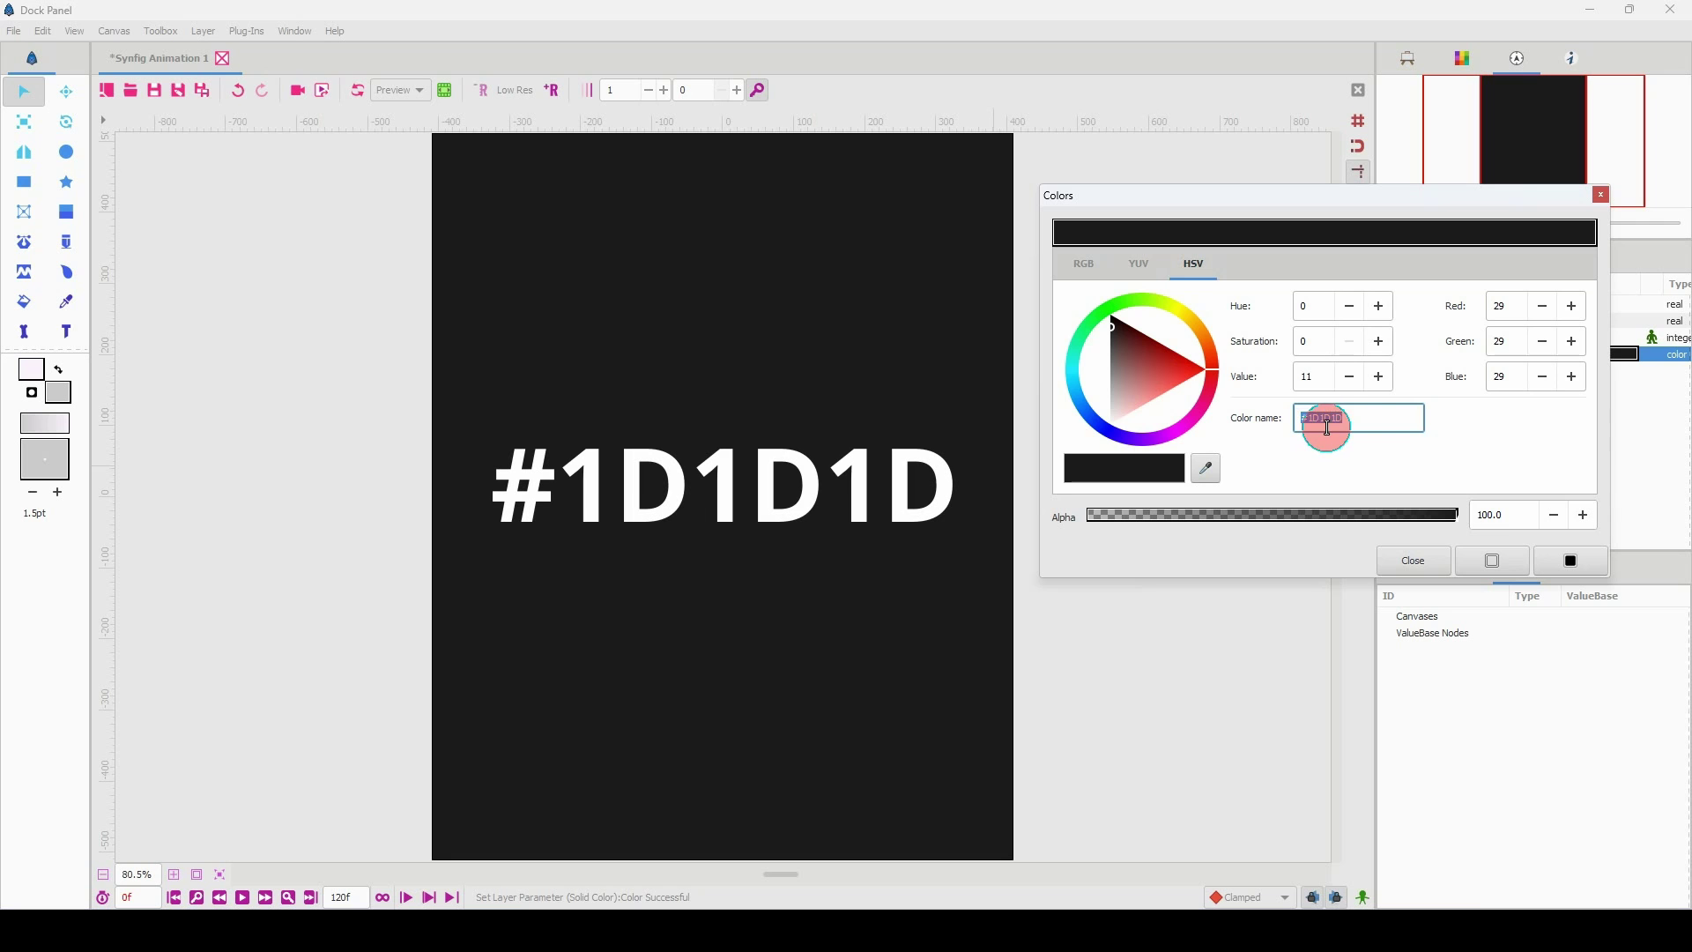
{"action": "left_click", "coordinate": [1415, 567]}
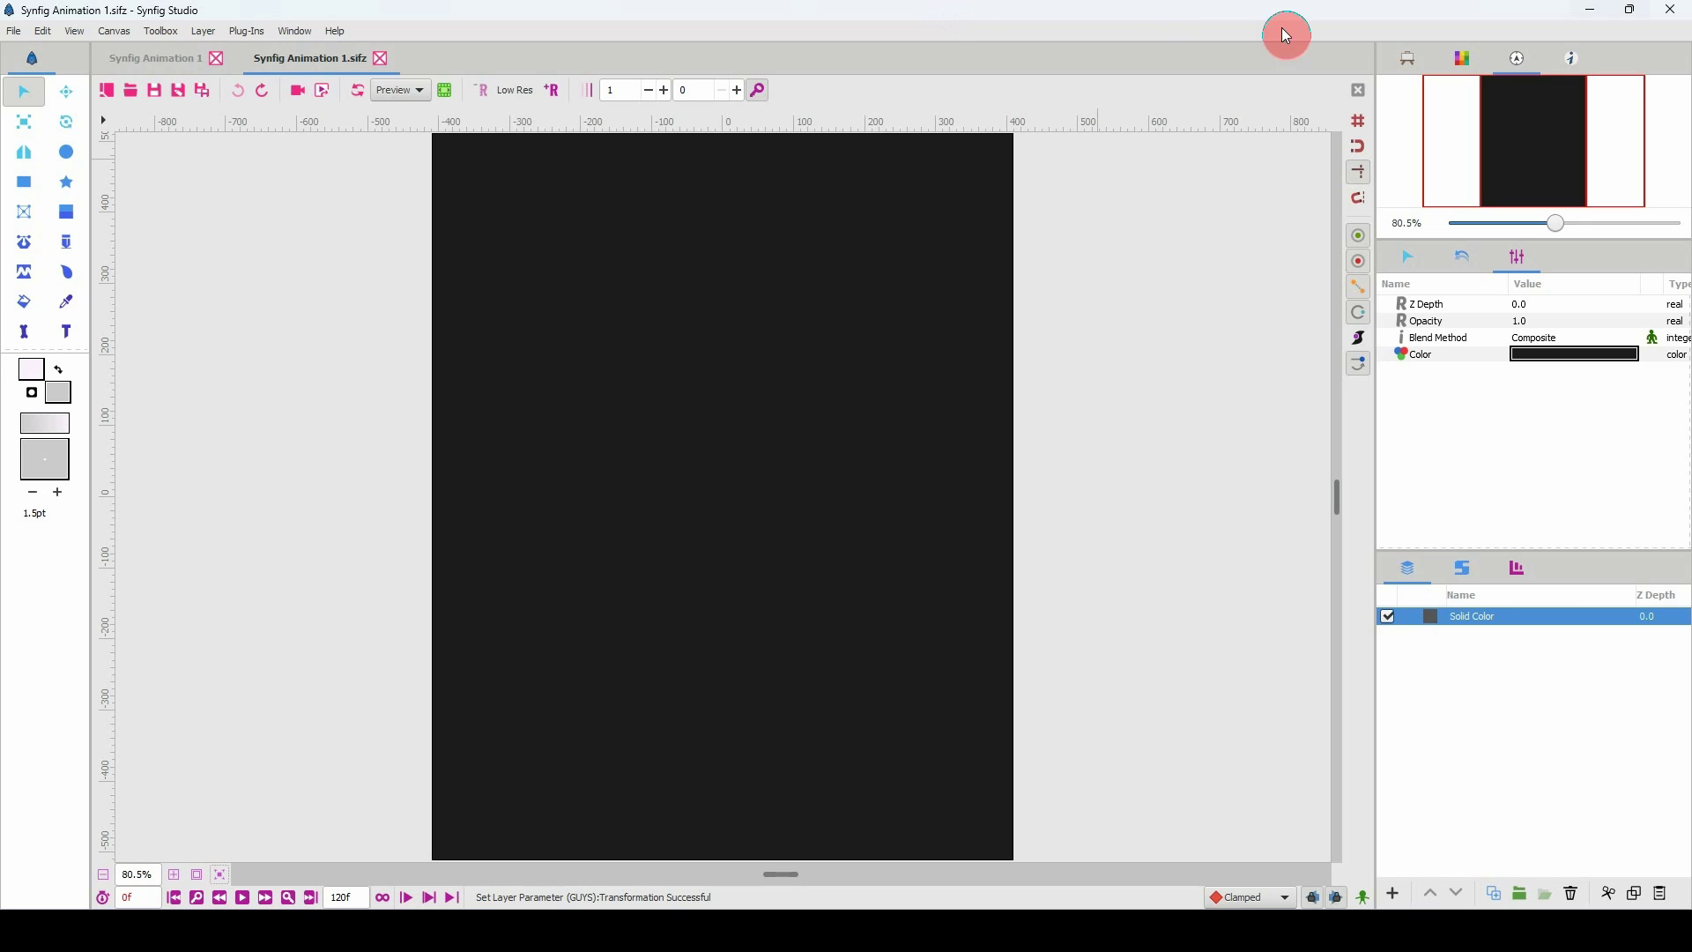
Switch to the web browser and search for ITC MACHINE MEDIUM in a new tab
{"action": "key", "text": "alt+Tab"}
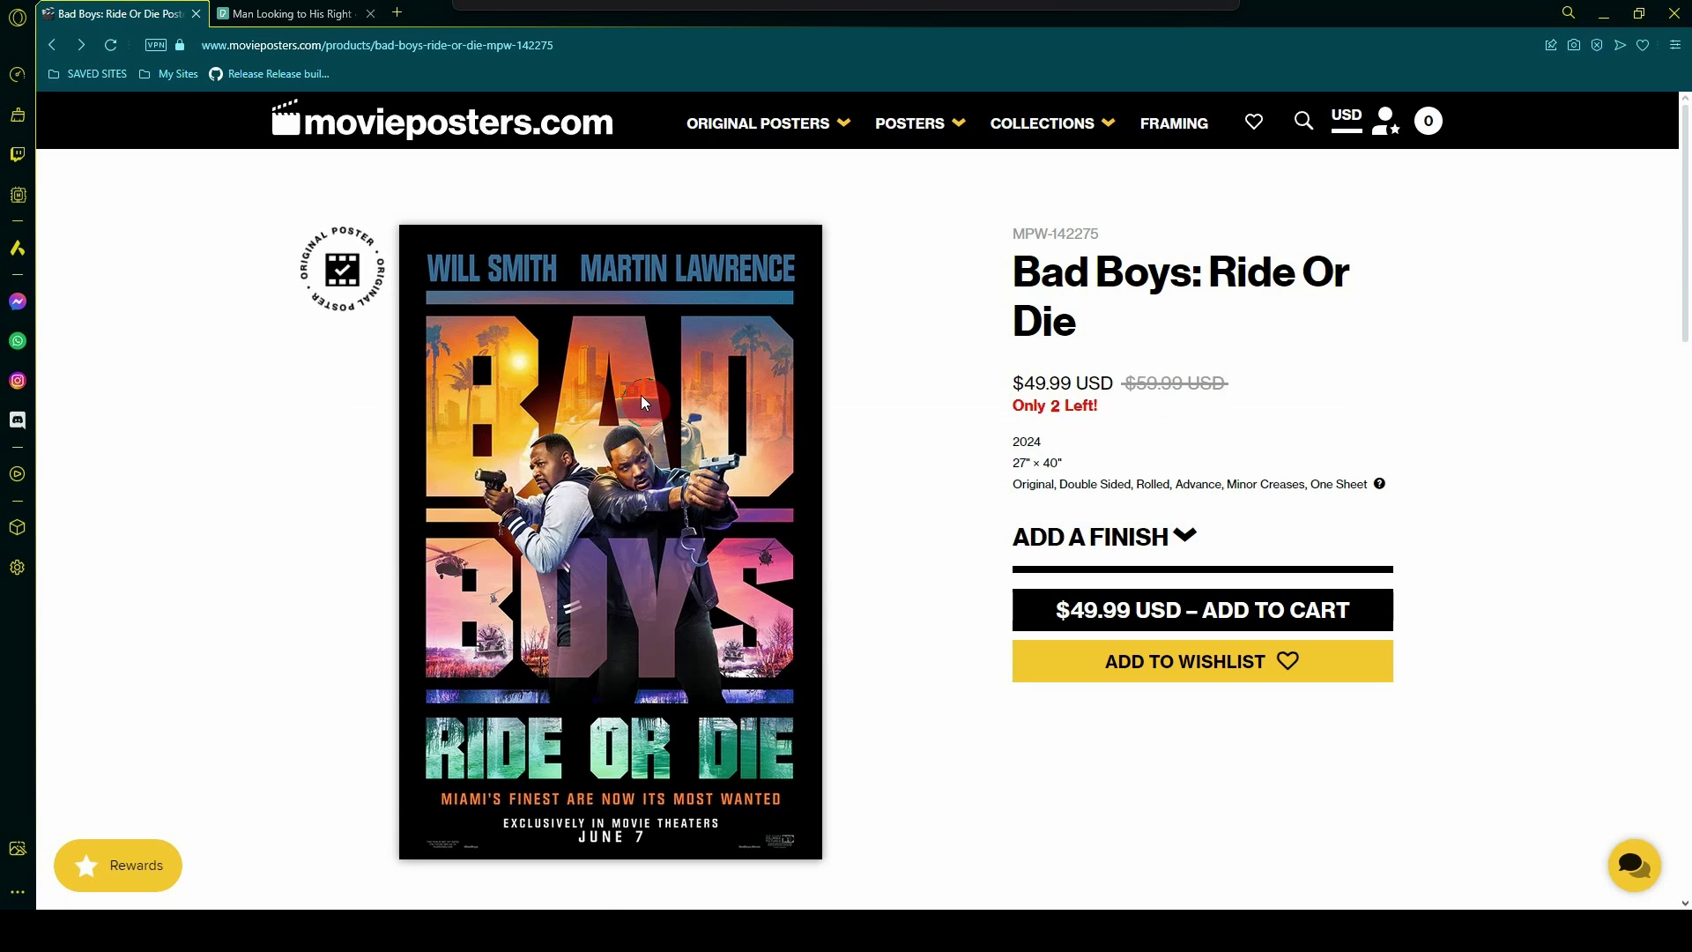
{"action": "left_click", "coordinate": [397, 13]}
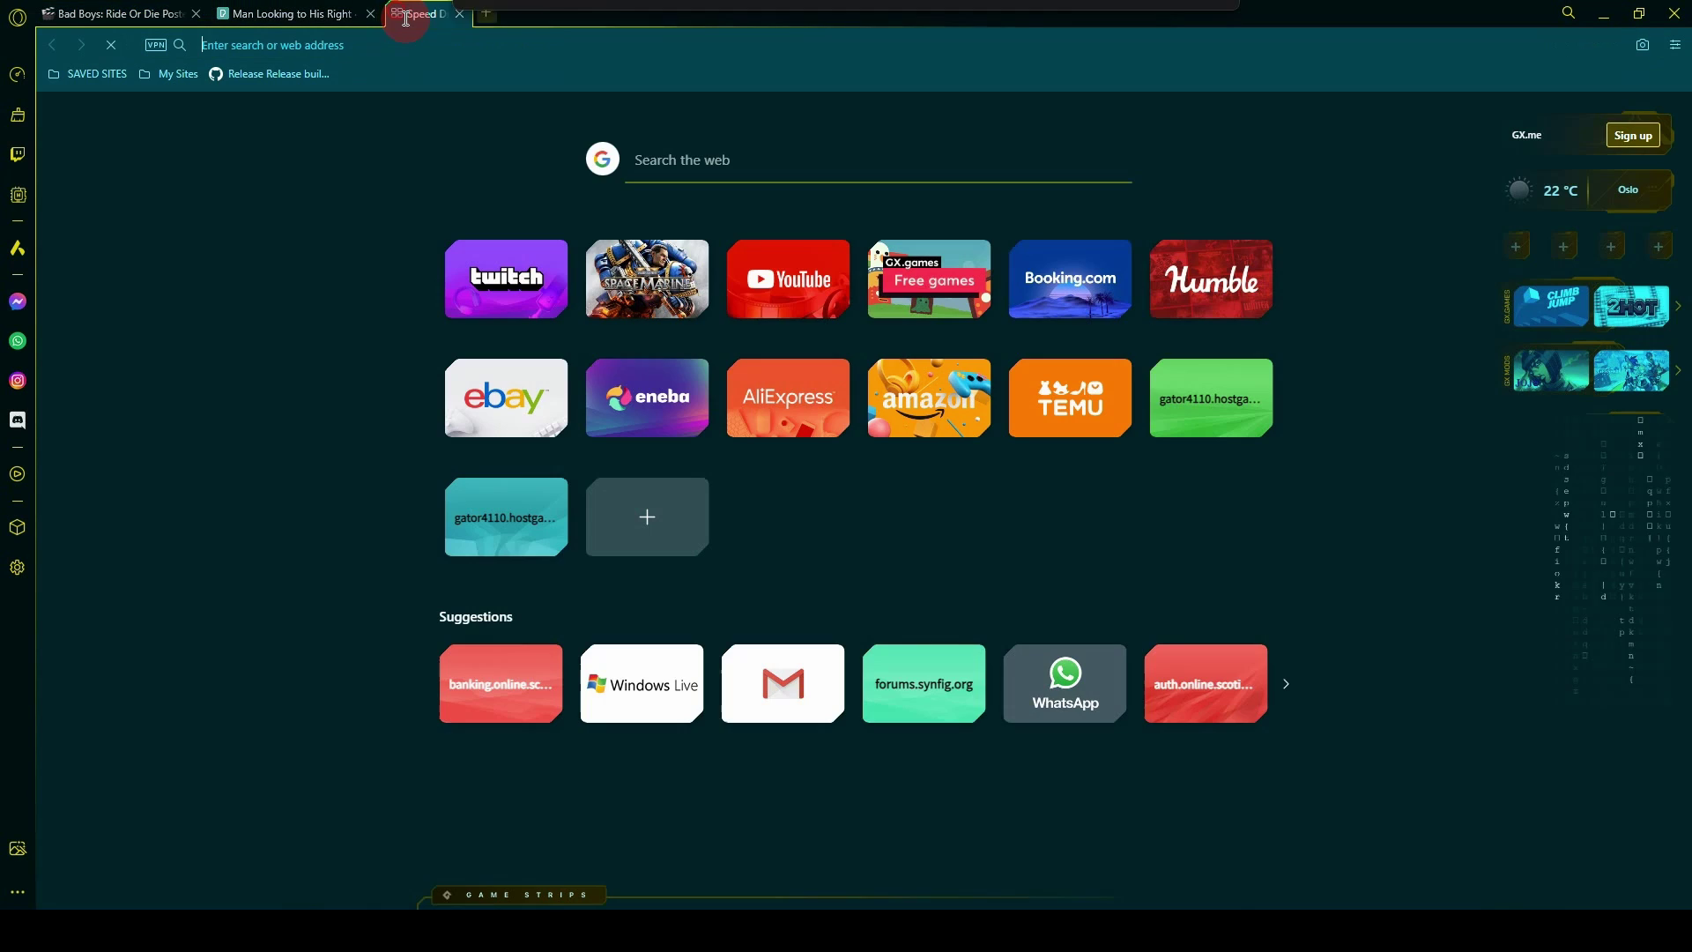
{"action": "type", "text": "ITC MACHINE"}
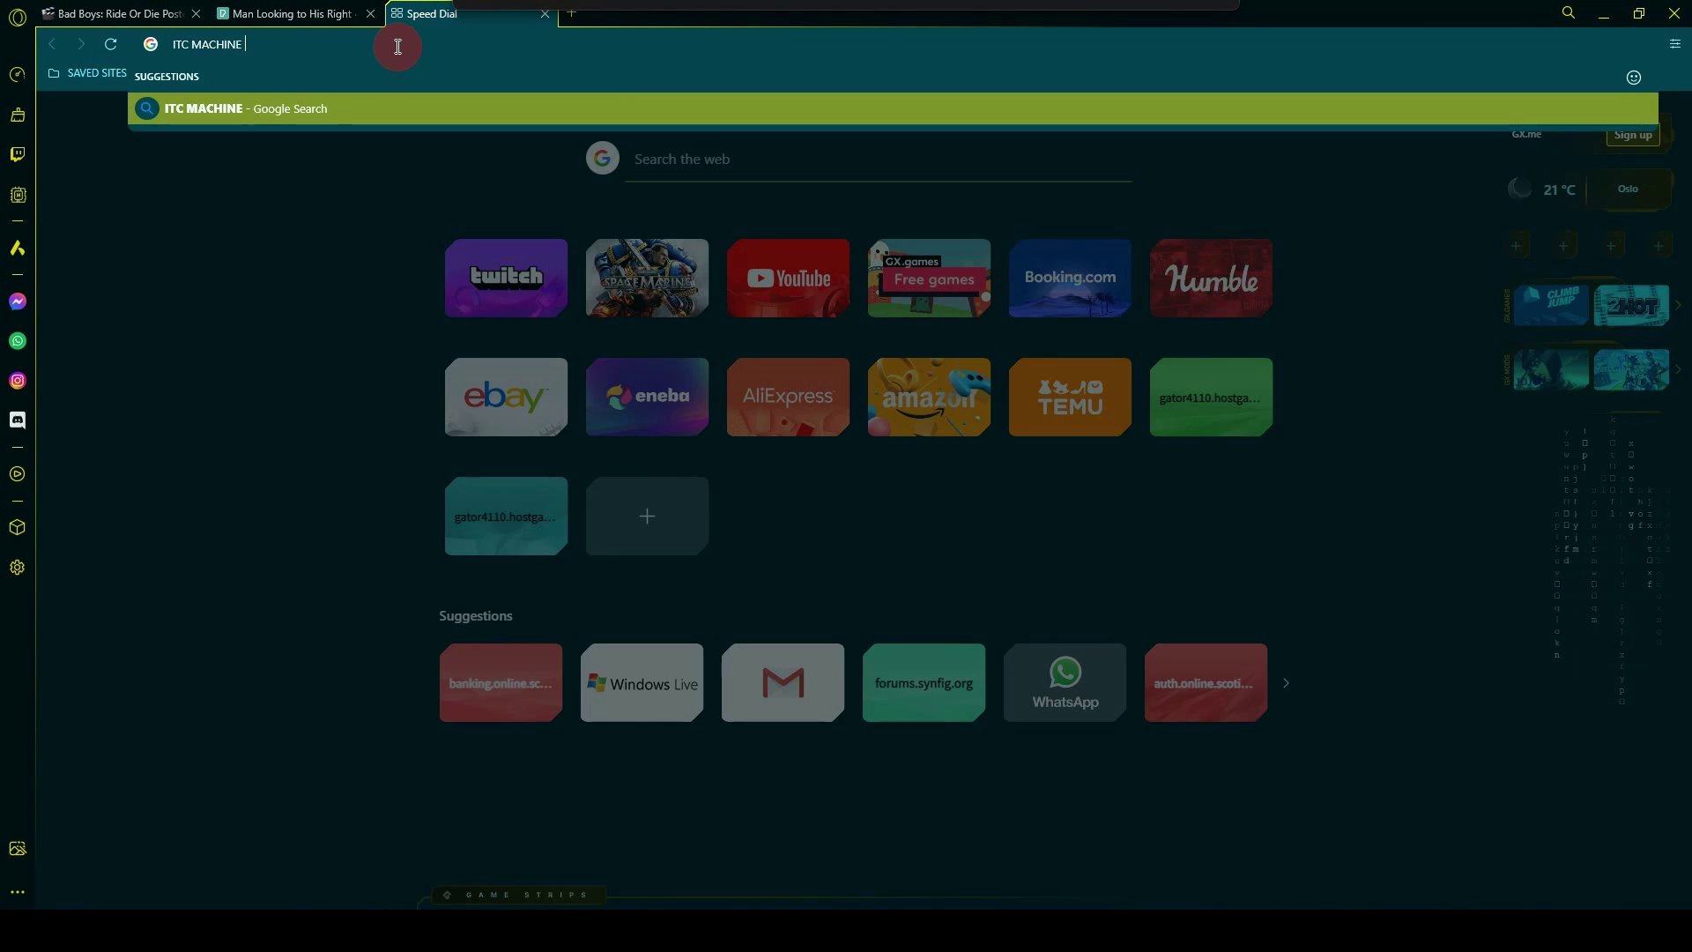
{"action": "type", "text": " MEDIUM"}
{"action": "key", "text": "Return"}
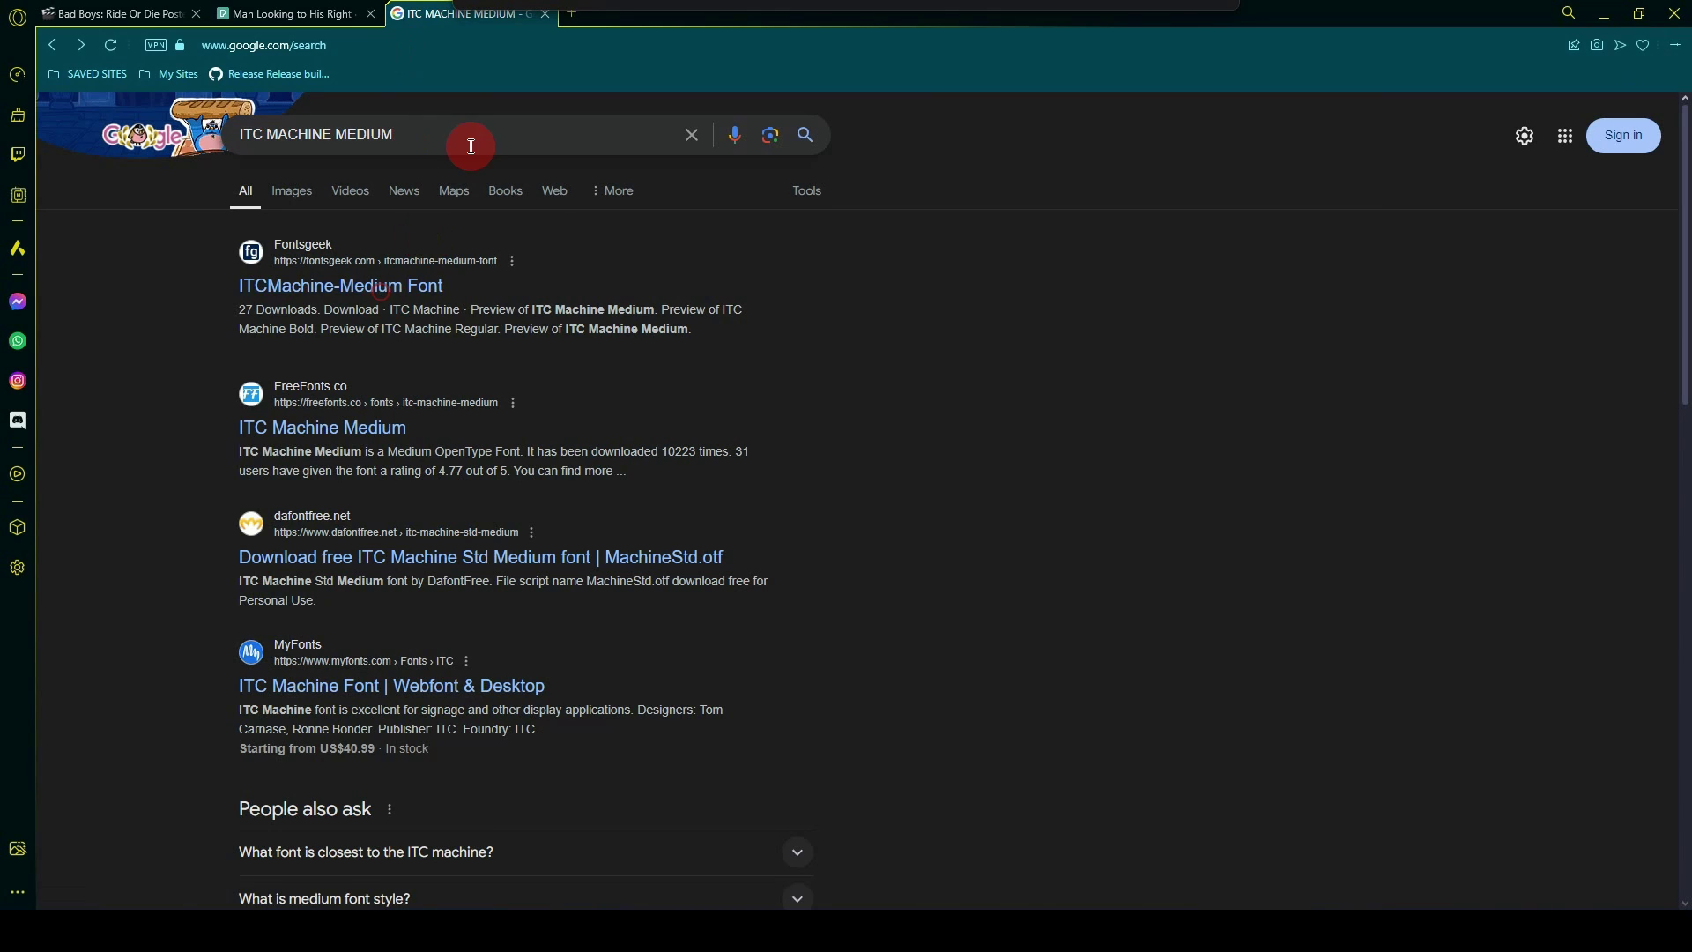
Search for ITC MACHINE MEDIUM FREE ALTERNATIVES and open the What Font Is page on fonts similar to ITC Machine
{"action": "left_click", "coordinate": [468, 140]}
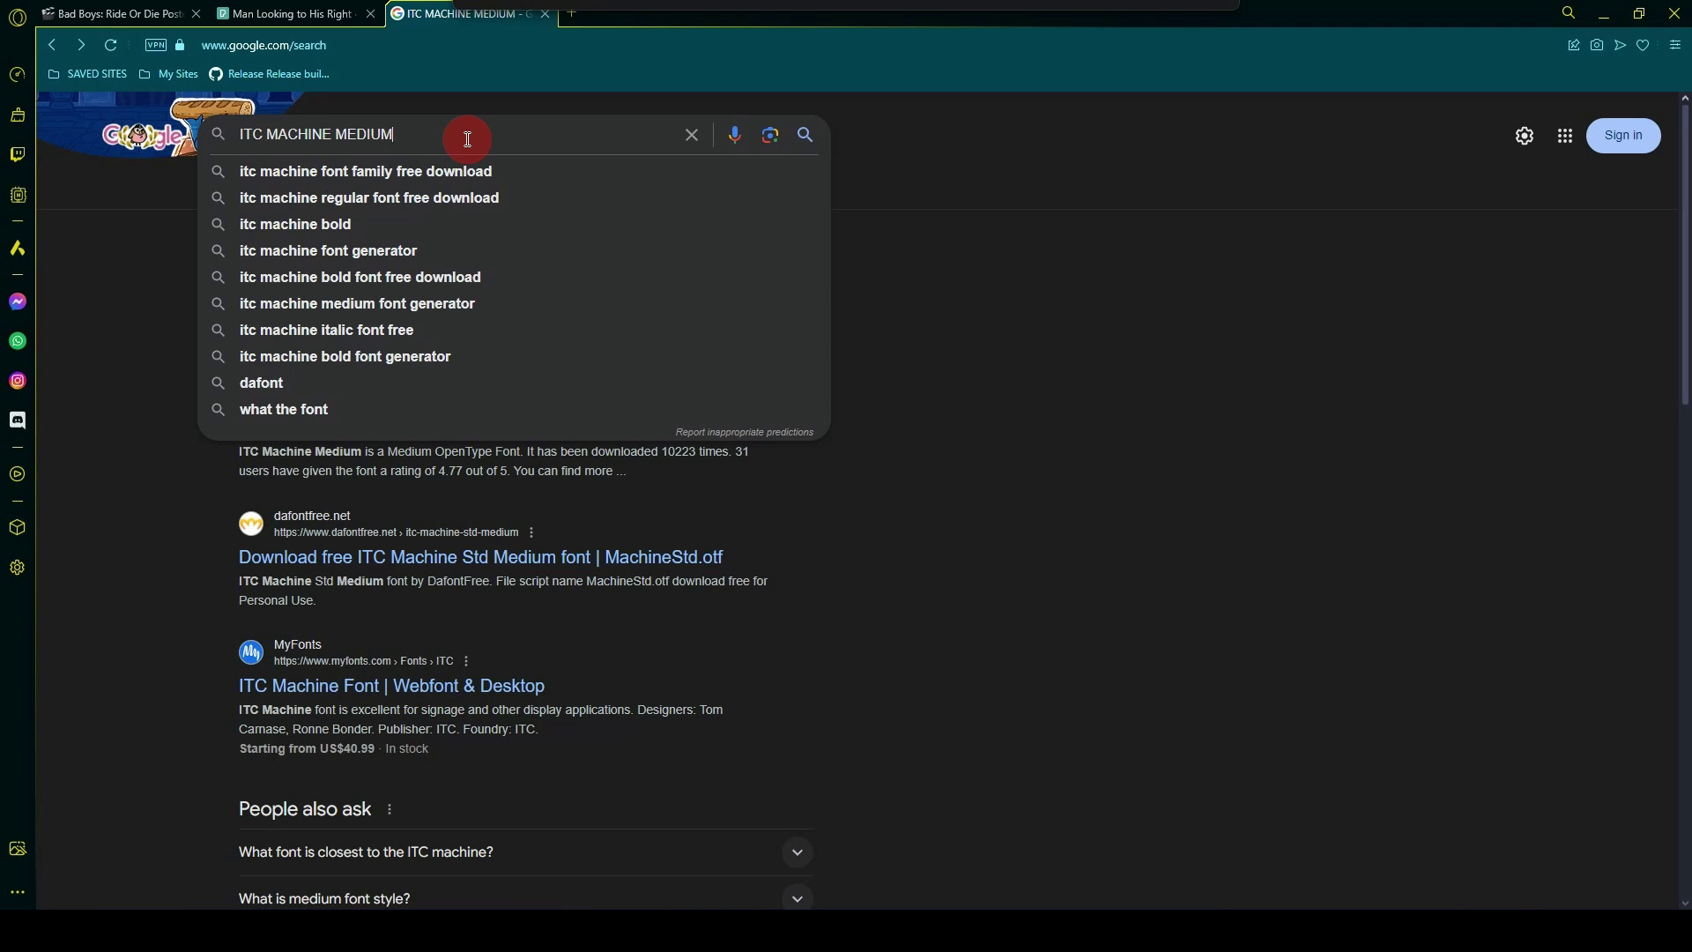
{"action": "type", "text": "FREE A"}
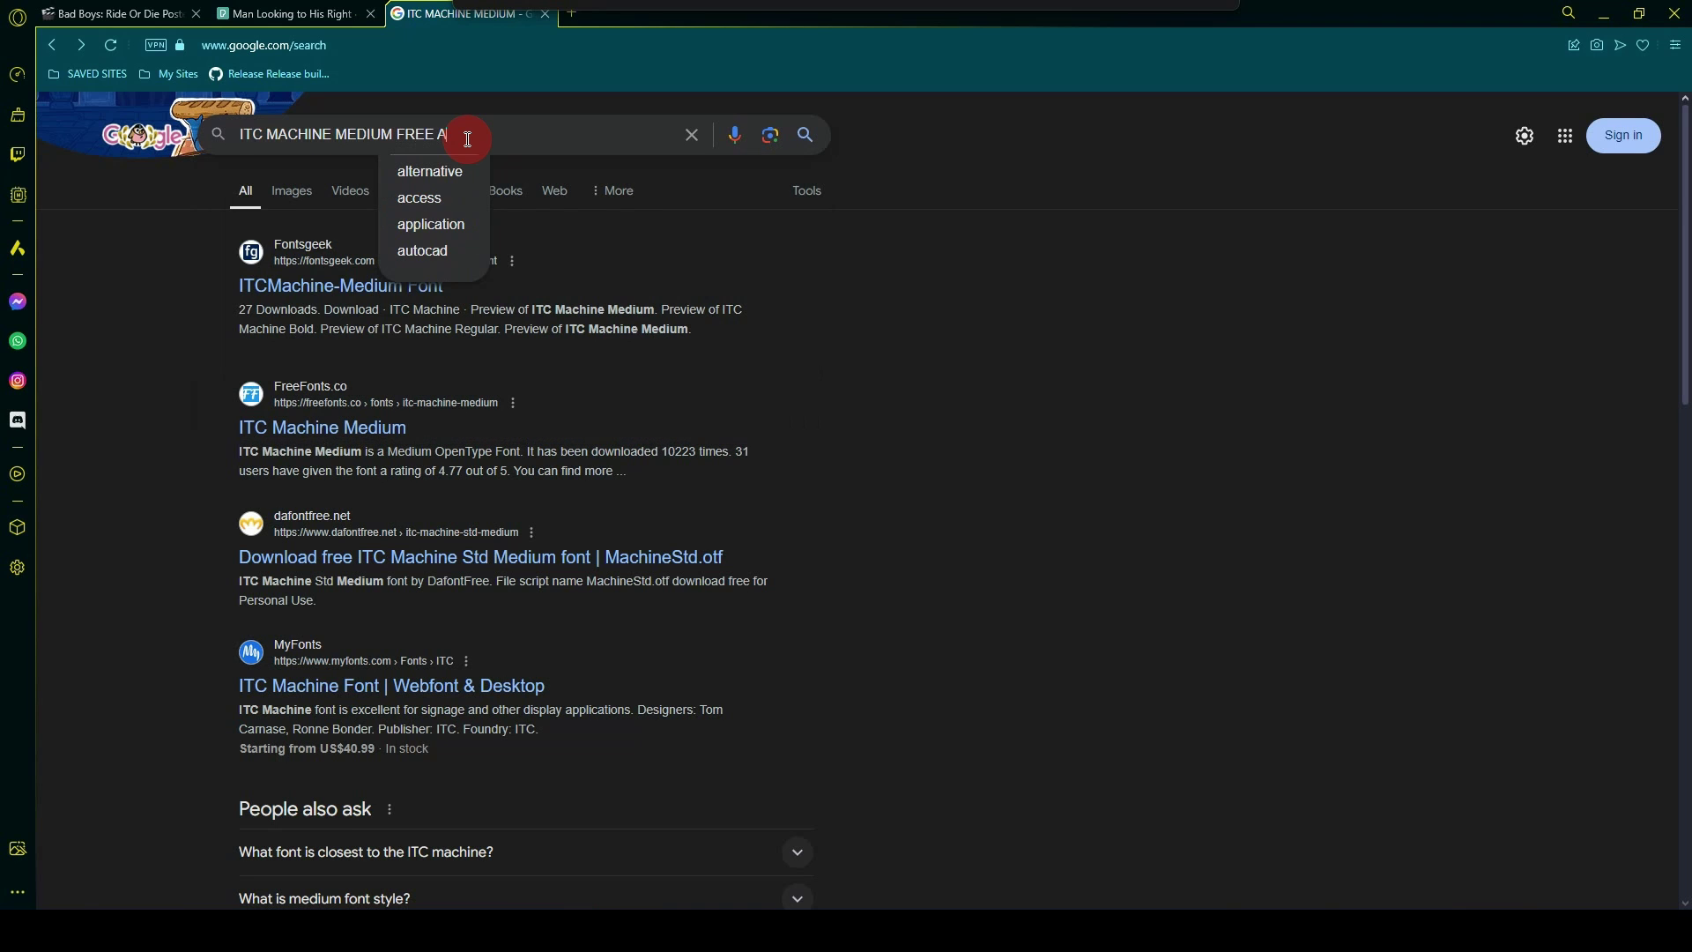
{"action": "type", "text": "LTERNATIVES"}
{"action": "key", "text": "Return"}
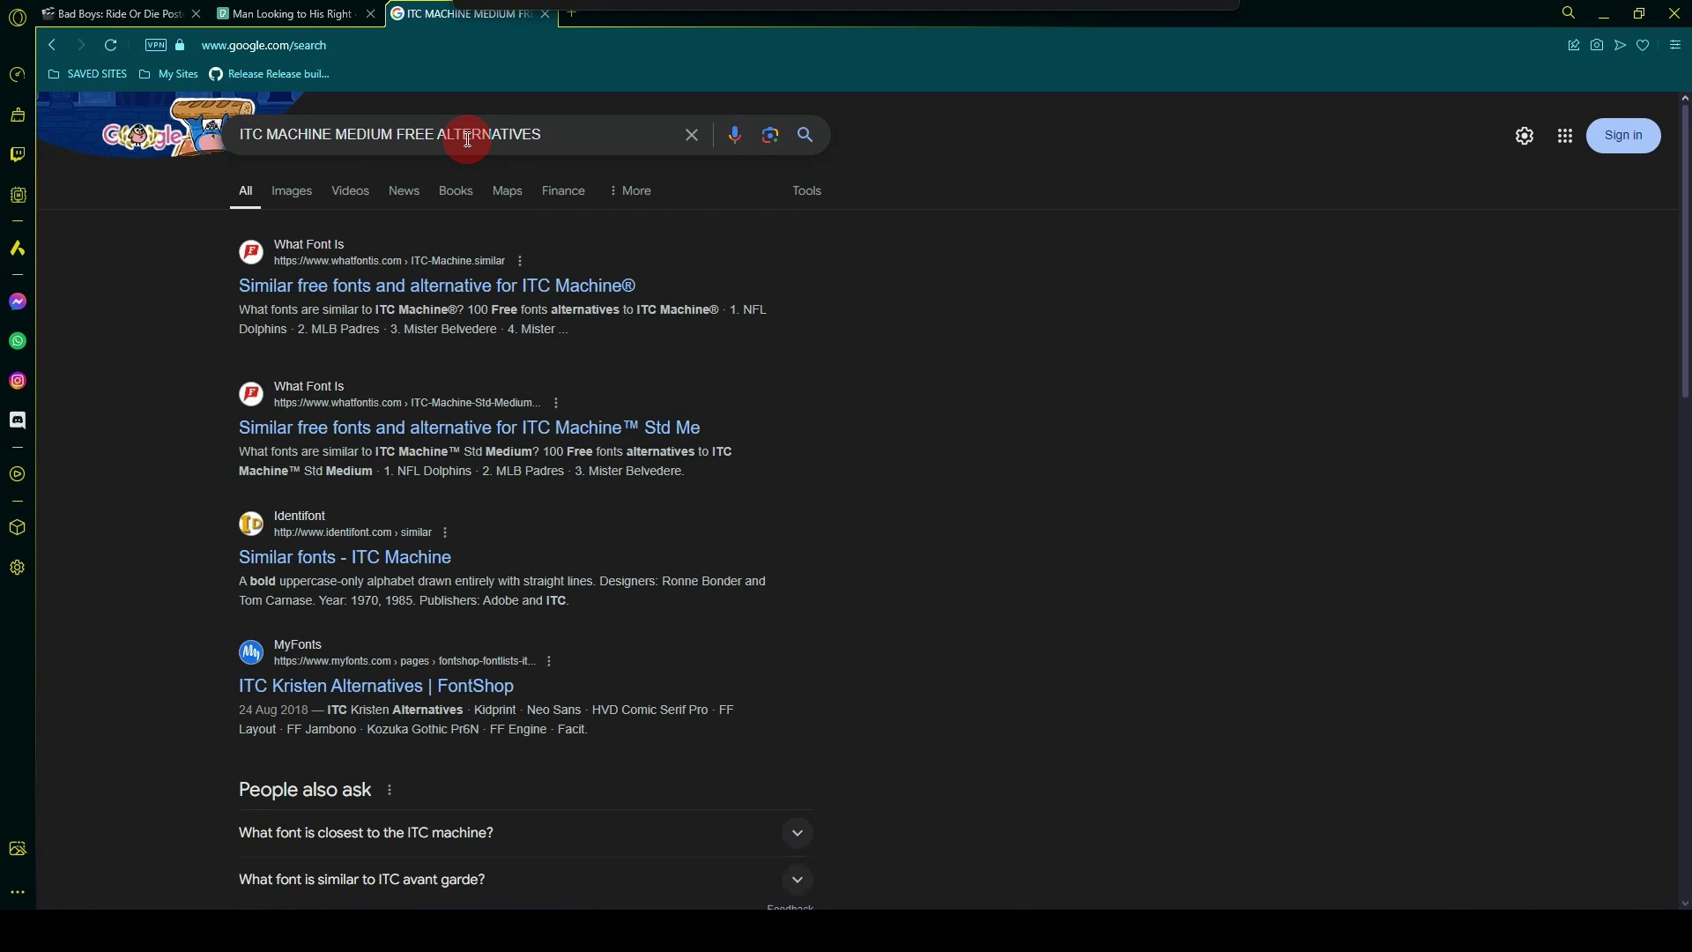
{"action": "left_click", "coordinate": [353, 291]}
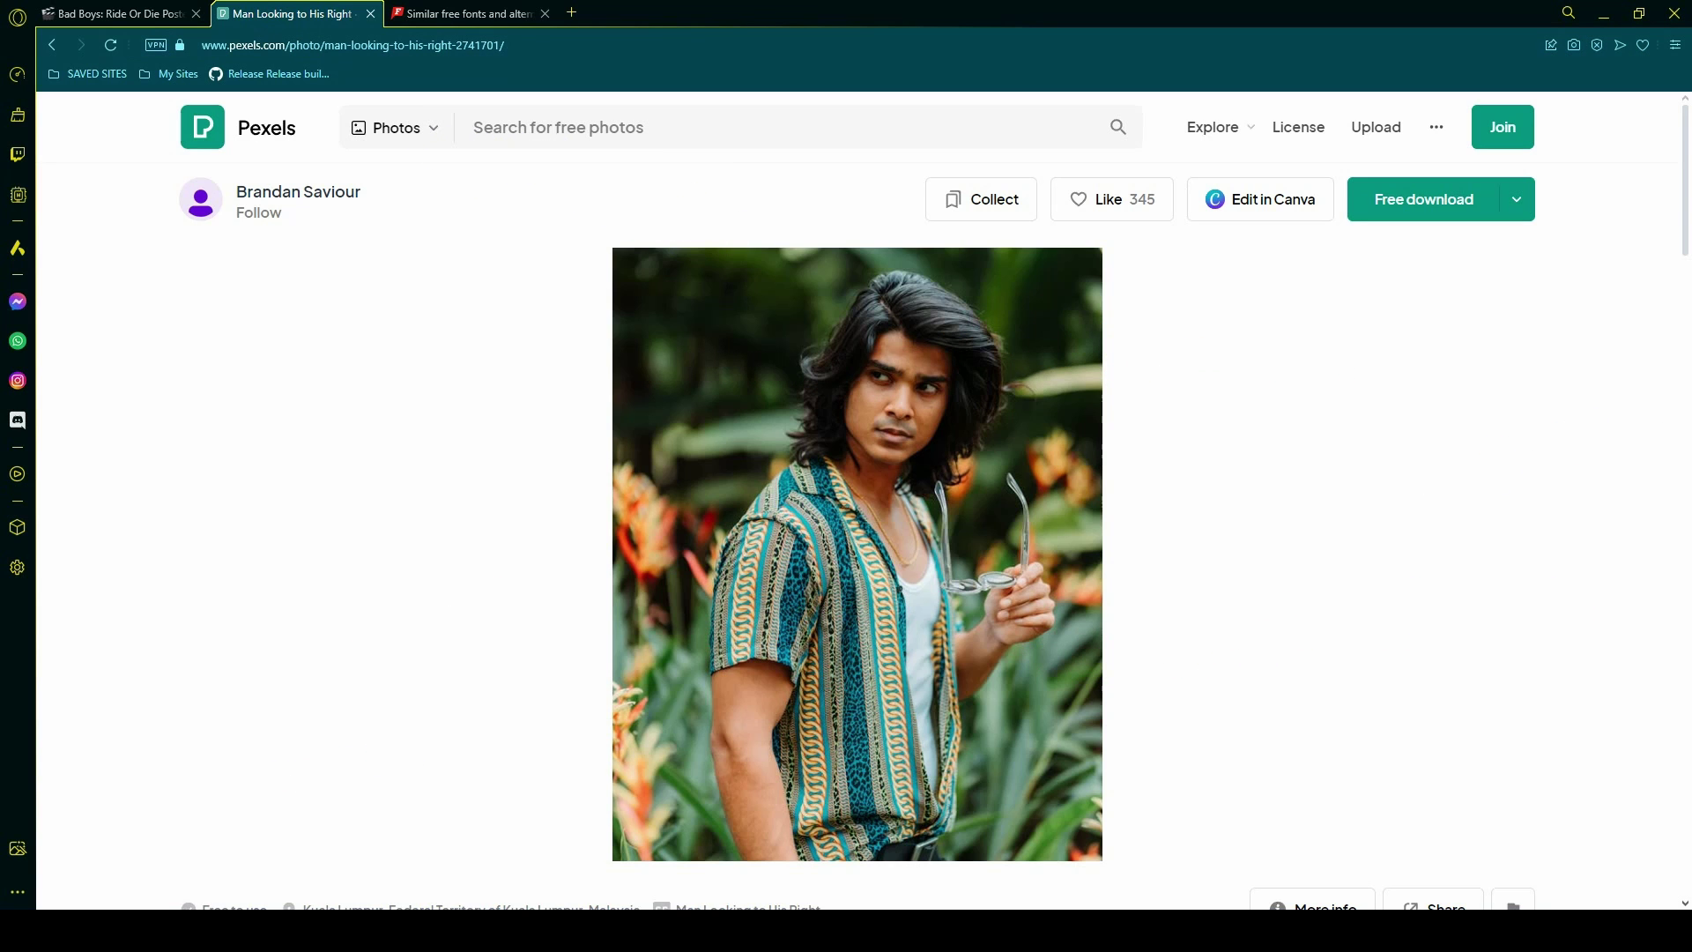
{"action": "left_click", "coordinate": [623, 42]}
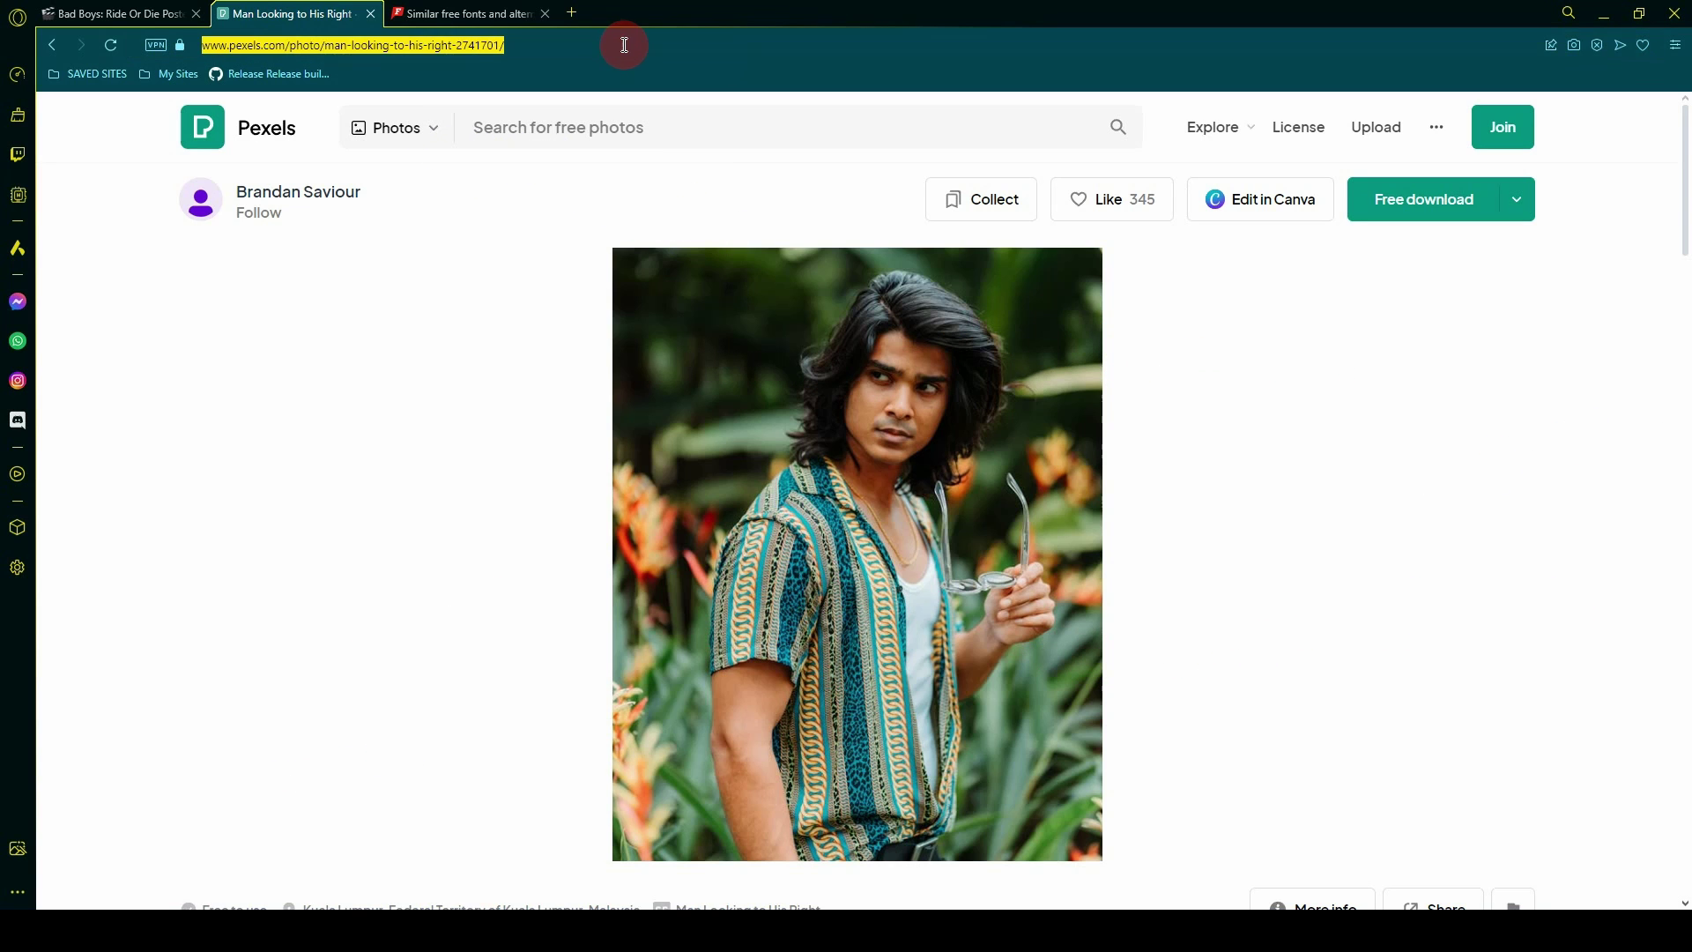
{"action": "type", "text": "https://www.pexels.com/photo/man-leaning-on-post-2866077/"}
{"action": "key", "text": "Return"}
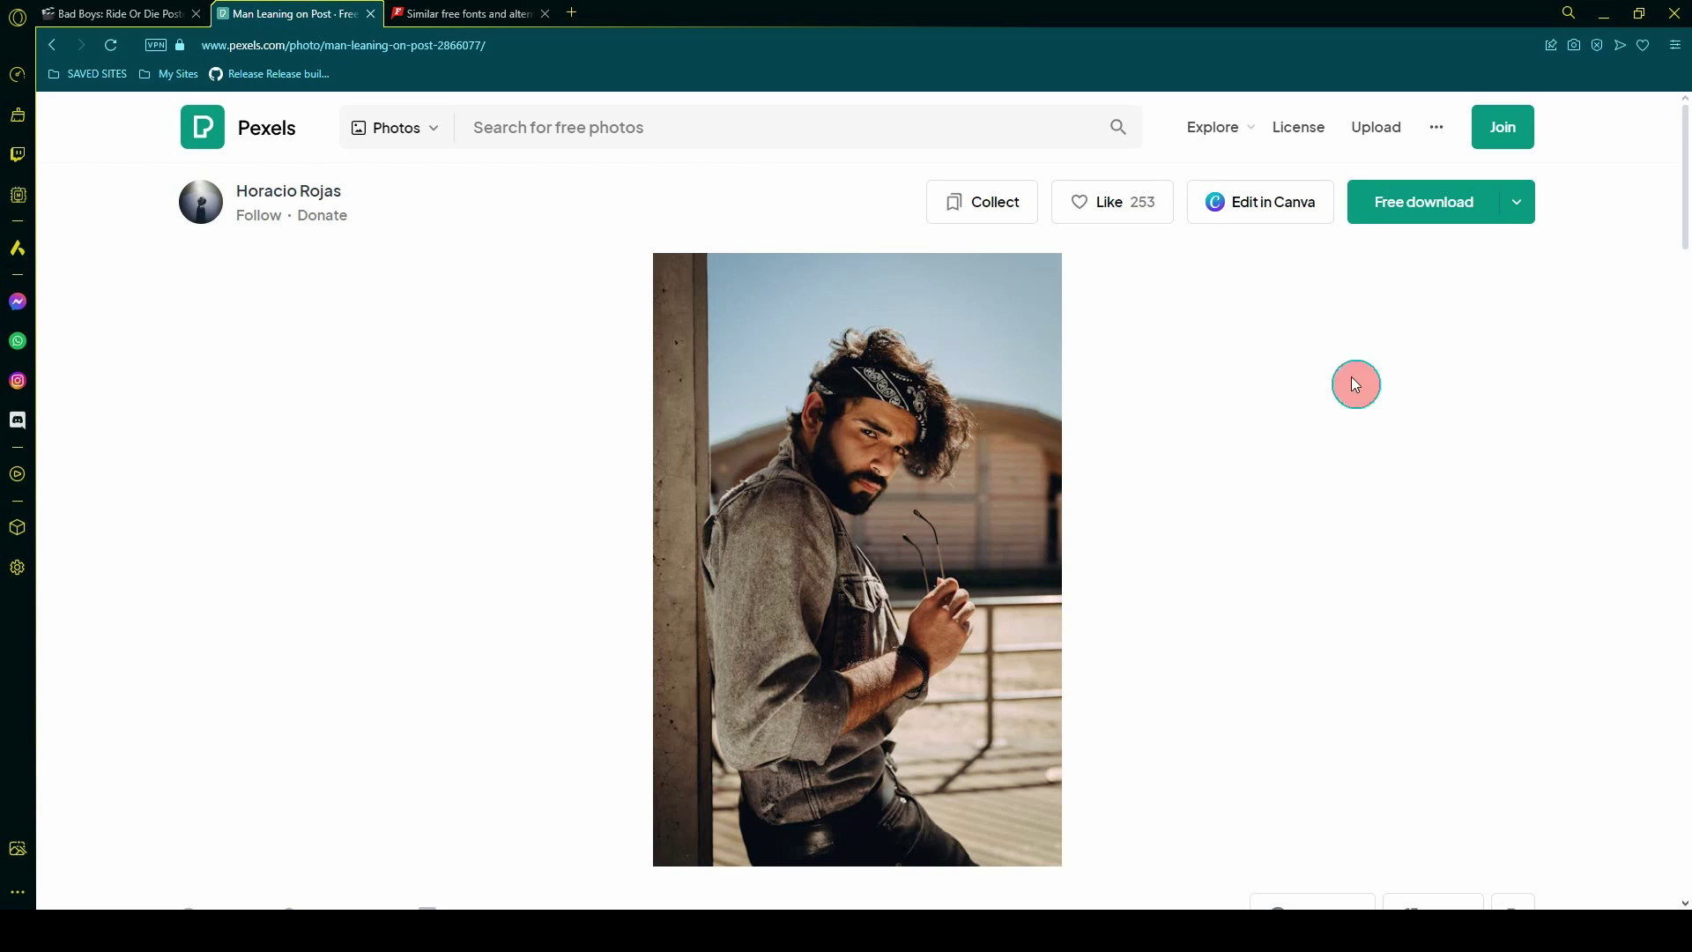
{"action": "left_click", "coordinate": [179, 4]}
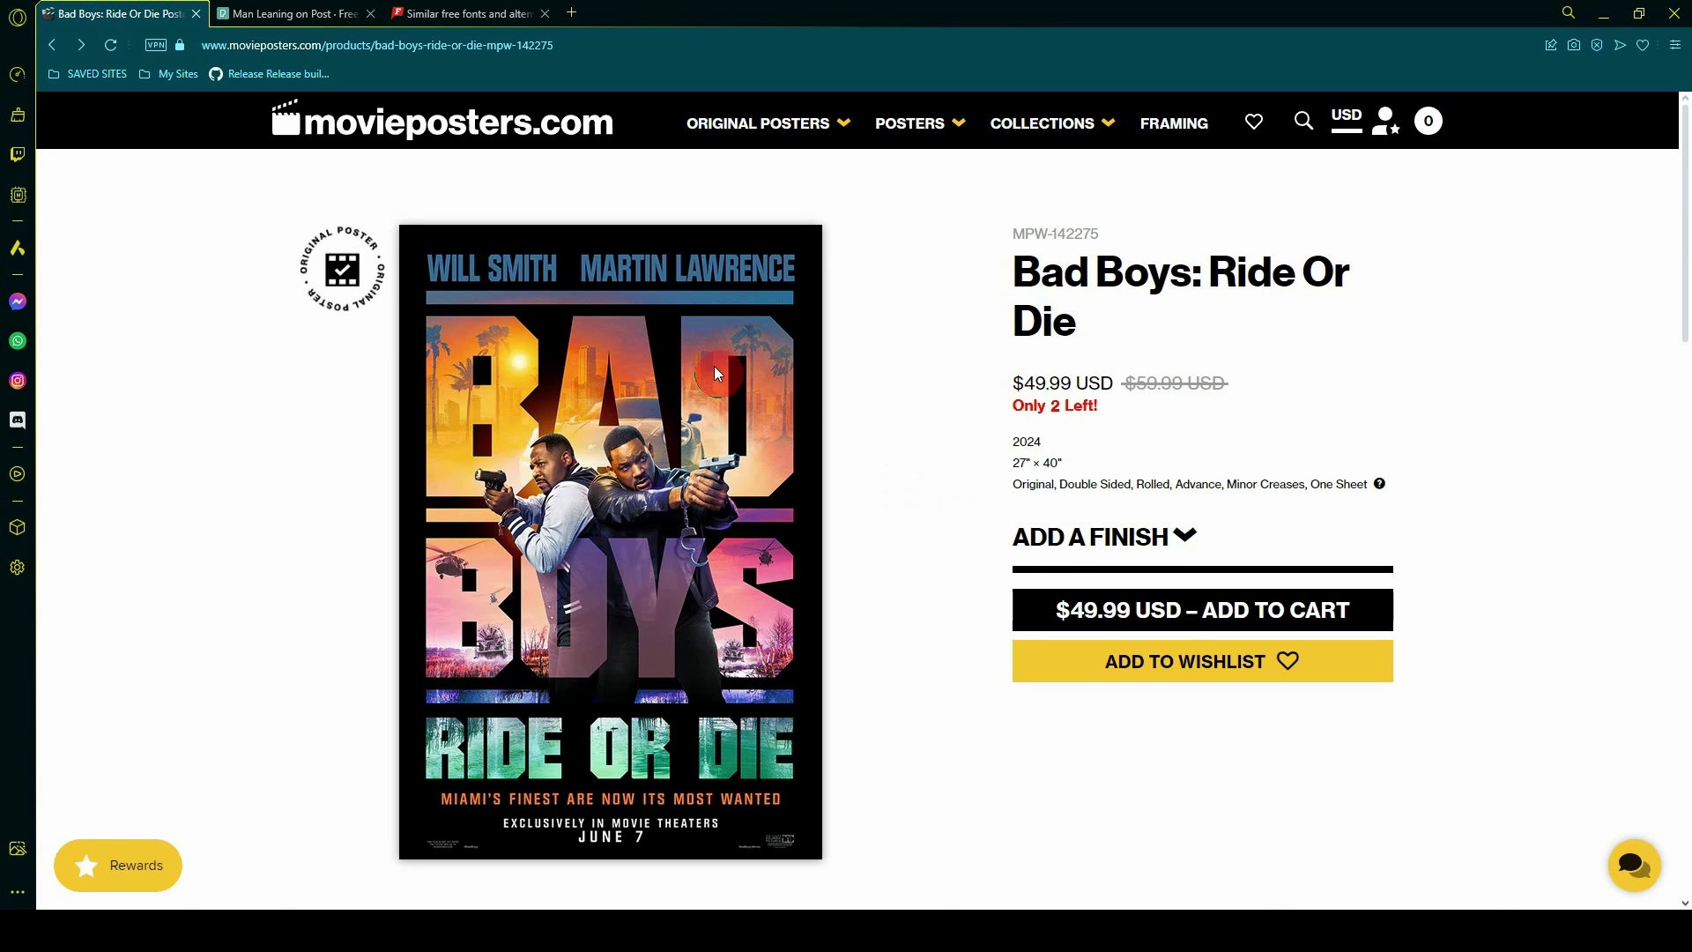